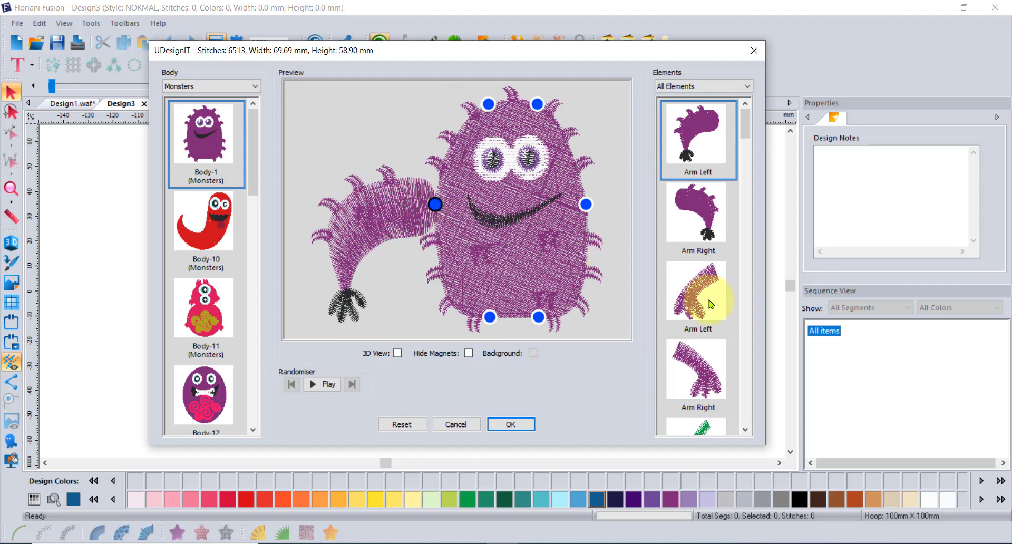
- Give the Body-1 monster the matching pair of plain purple left and right arms with purple hands
left_click(693, 366)
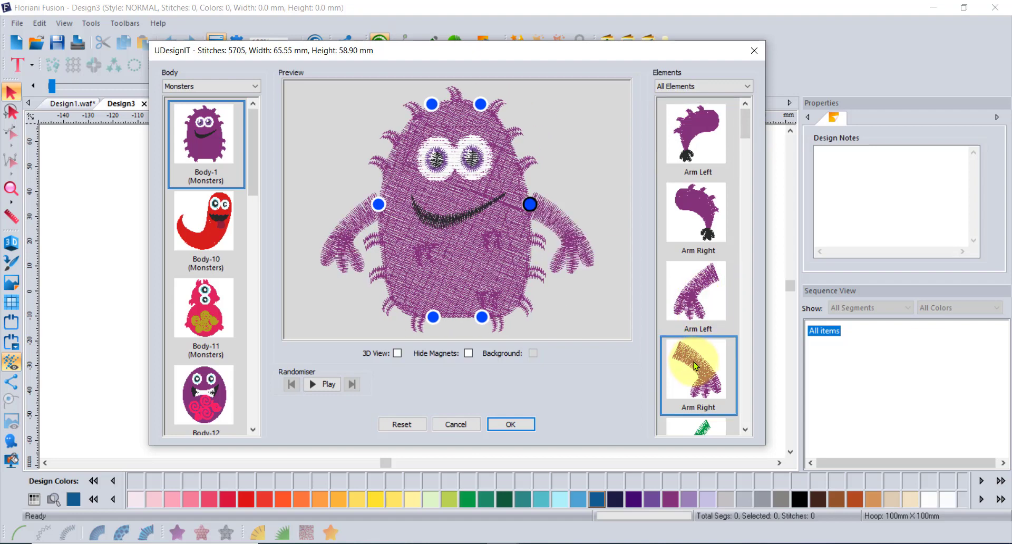
left_click_drag(748, 117, 749, 151)
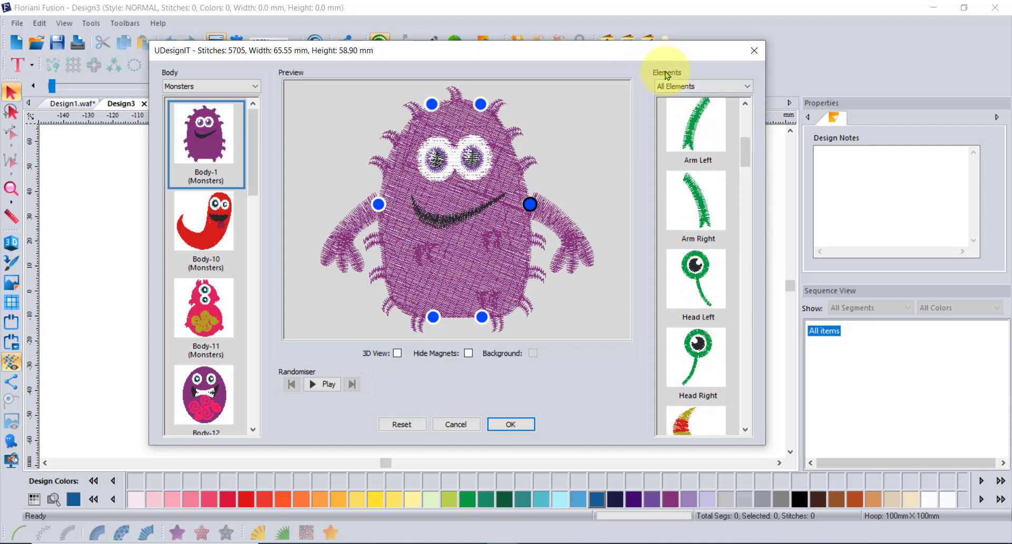
- Filter the elements to Head Left and attach the green stalk with the oval eye to the monster's head
left_click(675, 87)
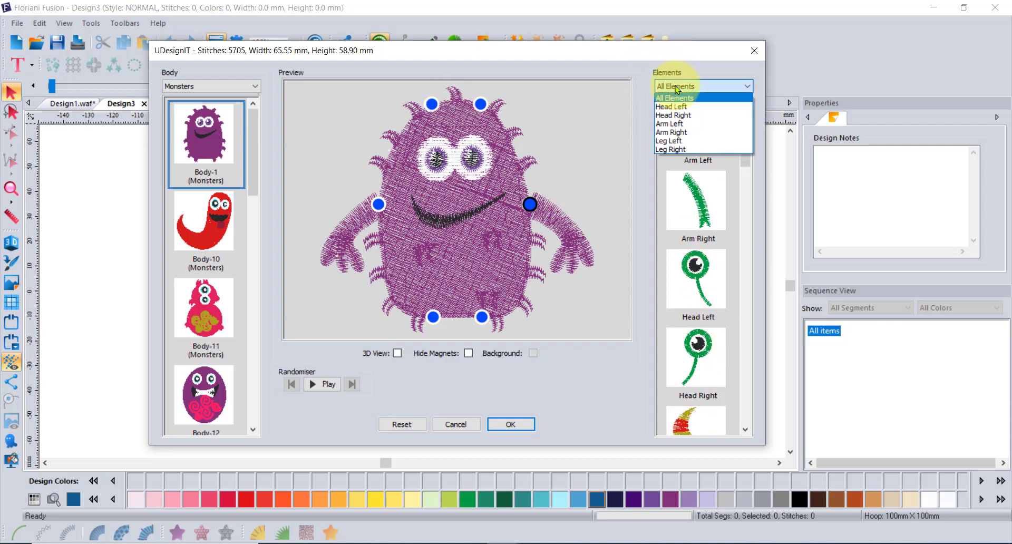
left_click(697, 107)
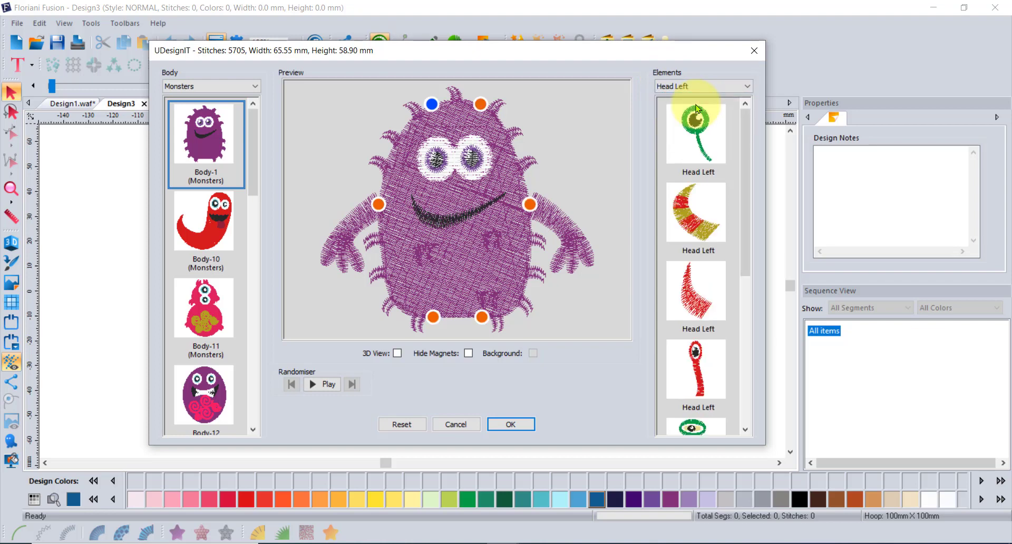
left_click(430, 103)
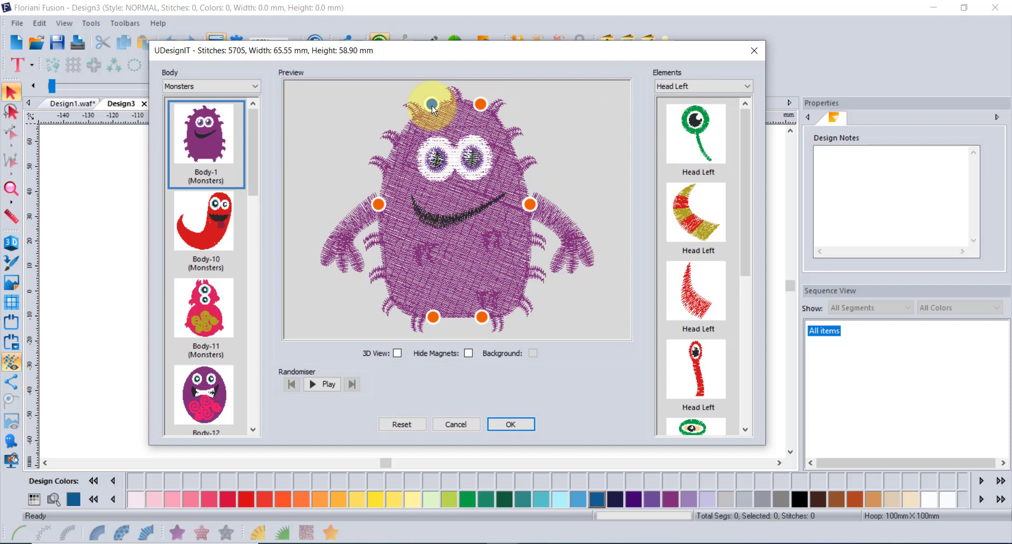
left_click(695, 129)
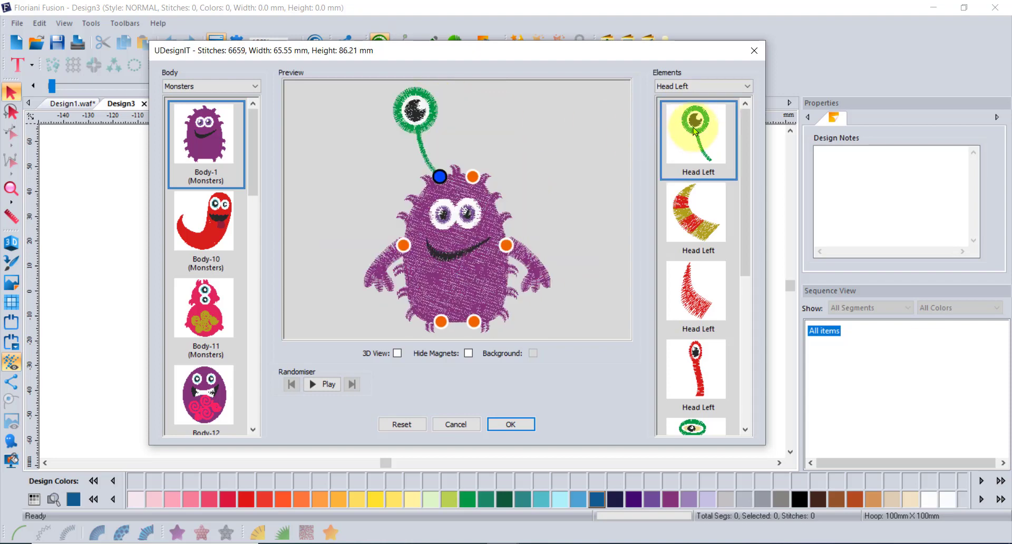
left_click(697, 217)
left_click(696, 365)
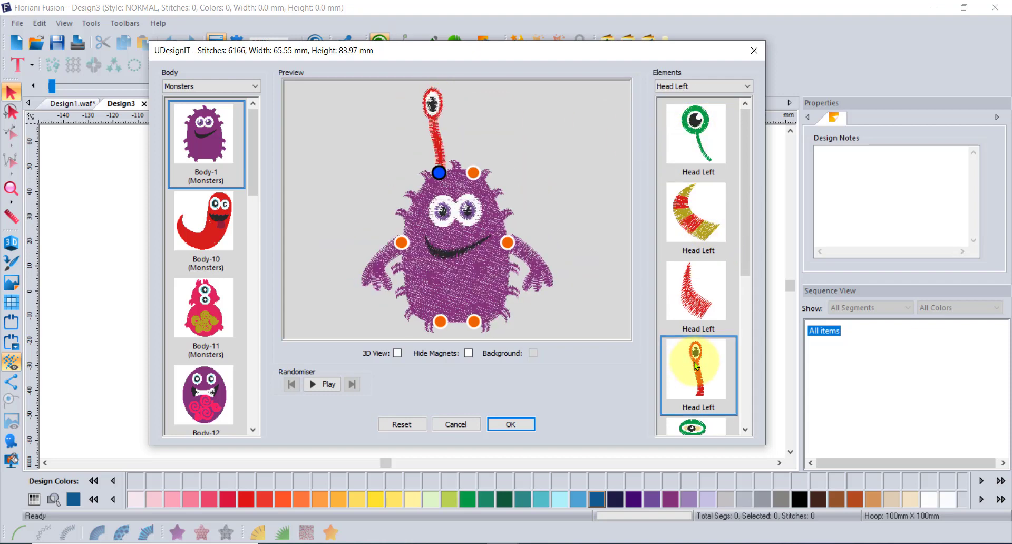
left_click(691, 424)
left_click_drag(746, 203, 701, 106)
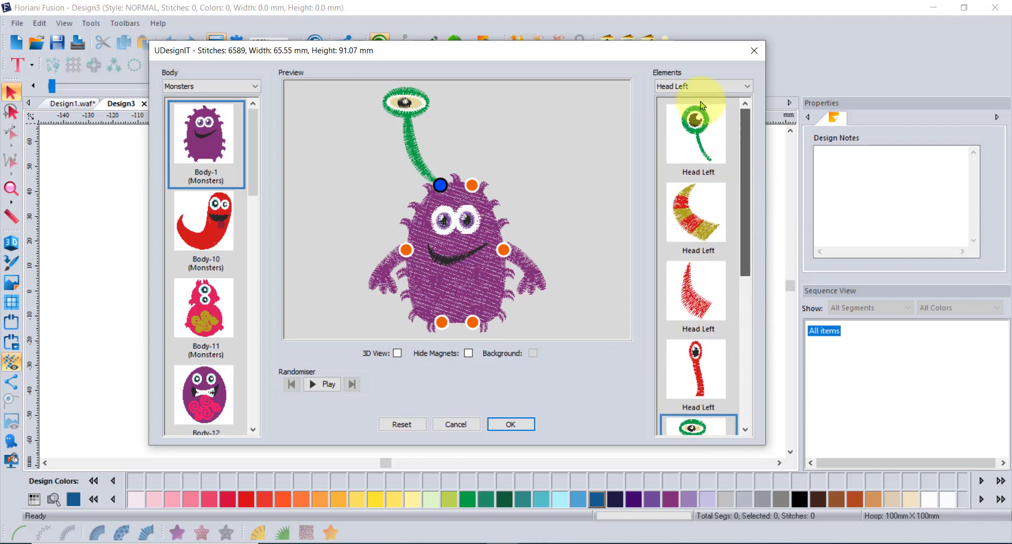
- Filter the elements to Head Right and attach the red horn to the monster's head
left_click(701, 87)
left_click(702, 108)
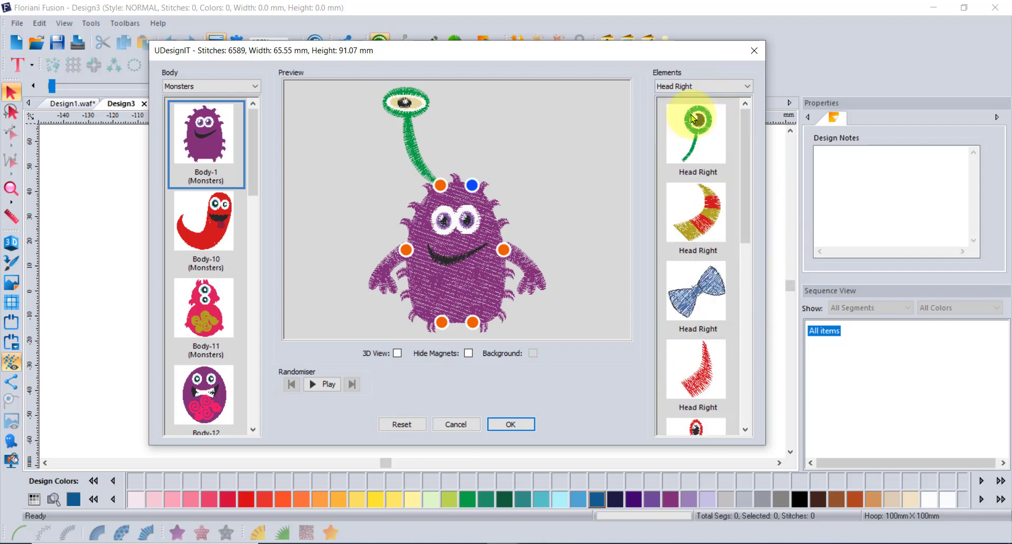
left_click(692, 118)
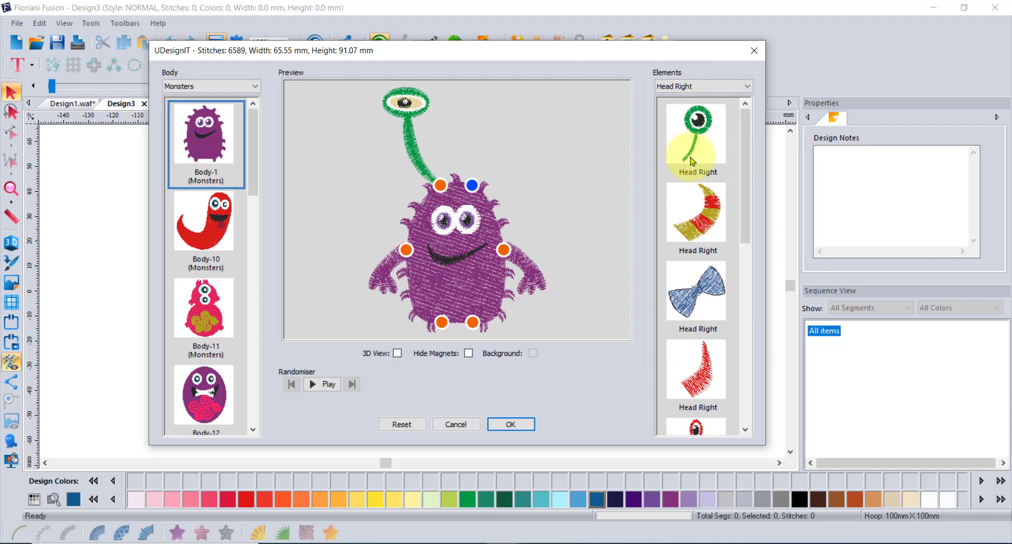
left_click(712, 234)
left_click(703, 268)
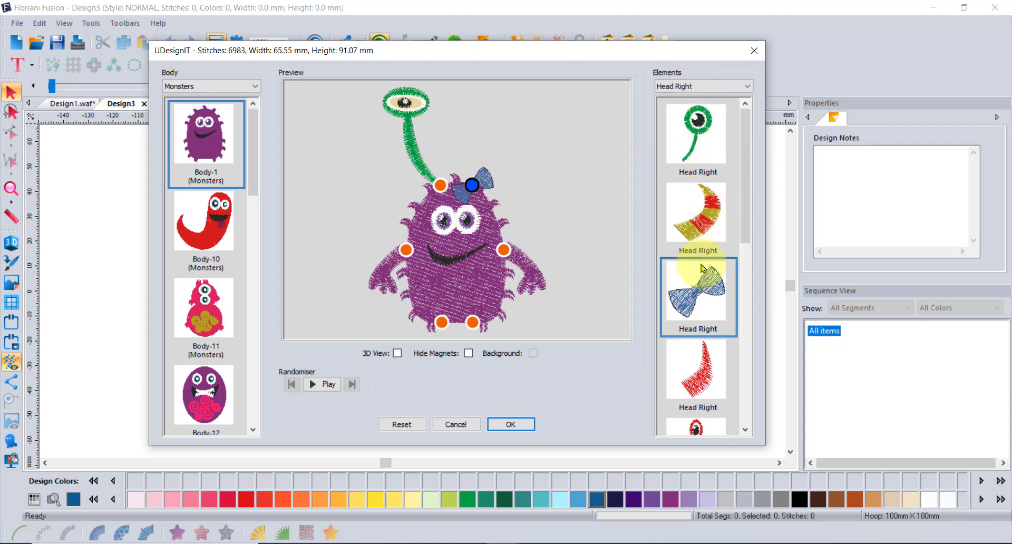
left_click(703, 368)
- Examine the available Arm Left elements
left_click(687, 88)
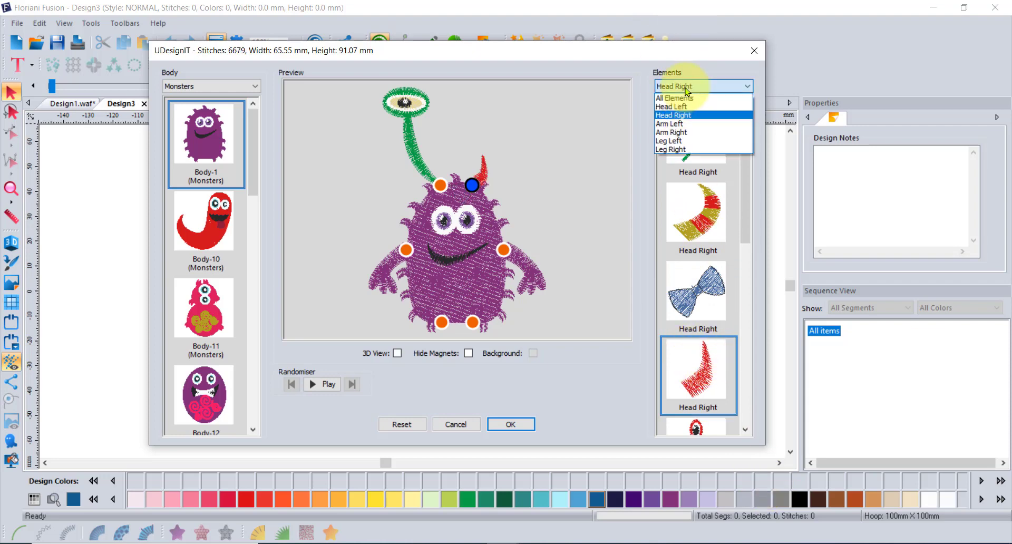
left_click(691, 124)
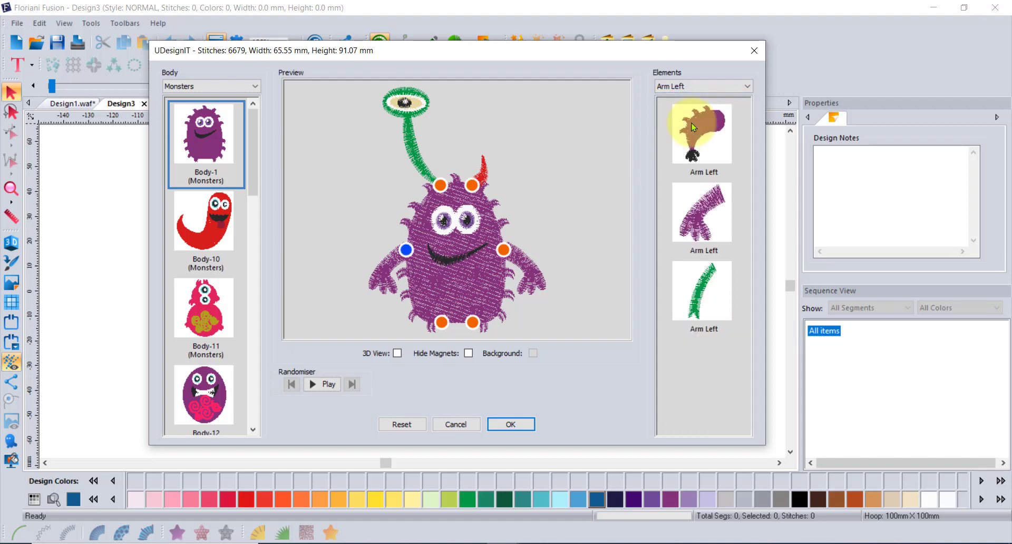
left_click_drag(692, 128, 542, 290)
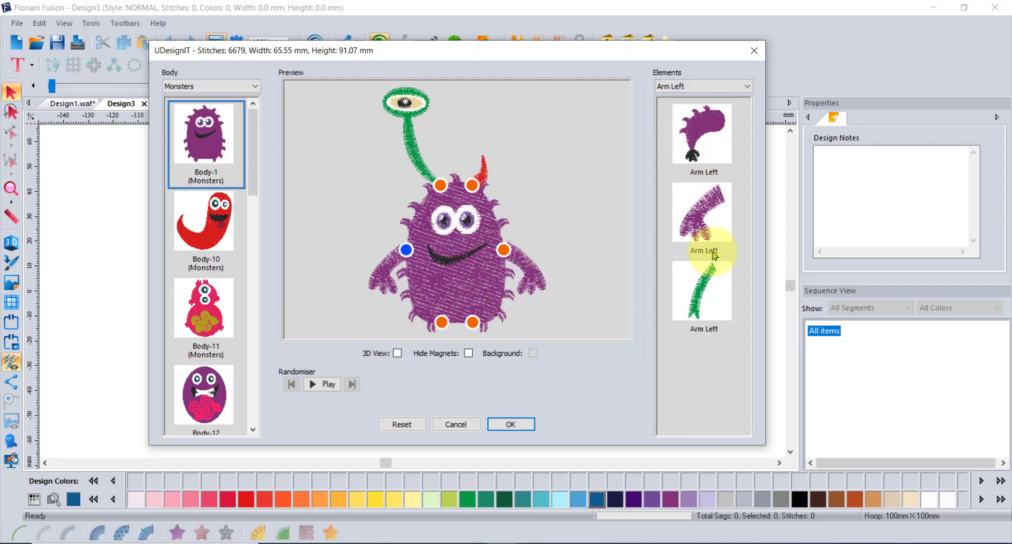
- Add the yellow-boot left and right legs from All Elements and insert the finished monster into the design
left_click(687, 87)
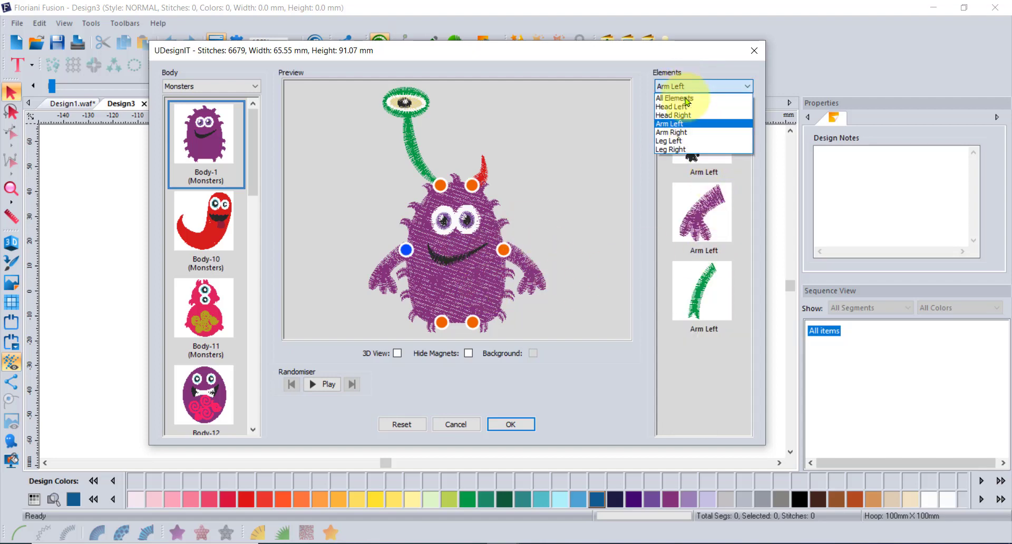
left_click(685, 98)
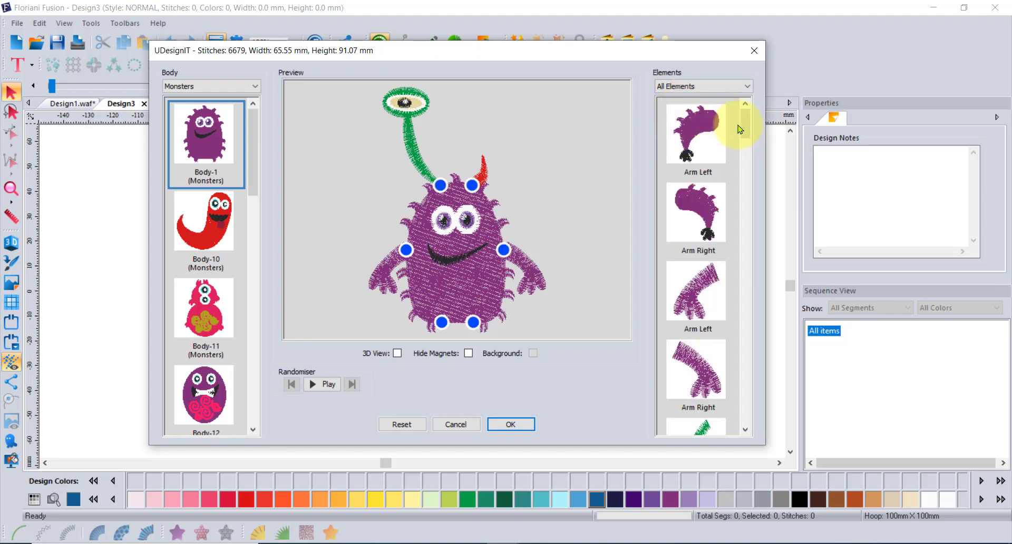
left_click_drag(746, 121, 752, 302)
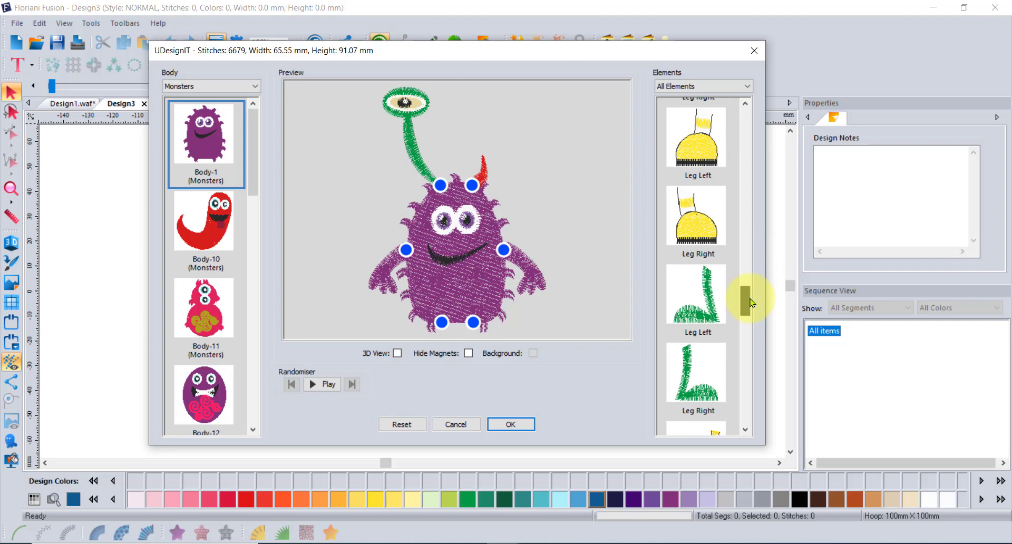
left_click(695, 138)
left_click(703, 208)
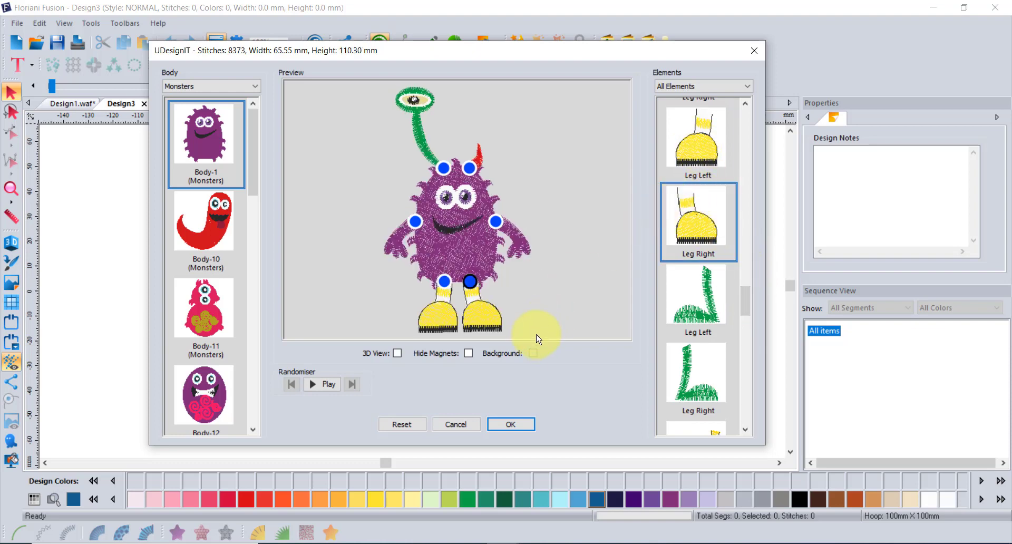
left_click(511, 425)
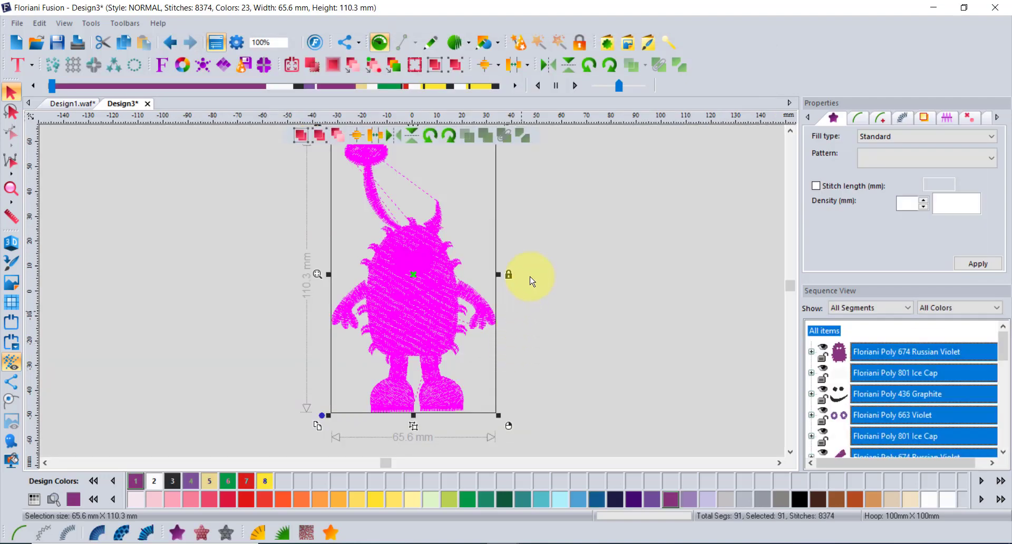
left_click(566, 206)
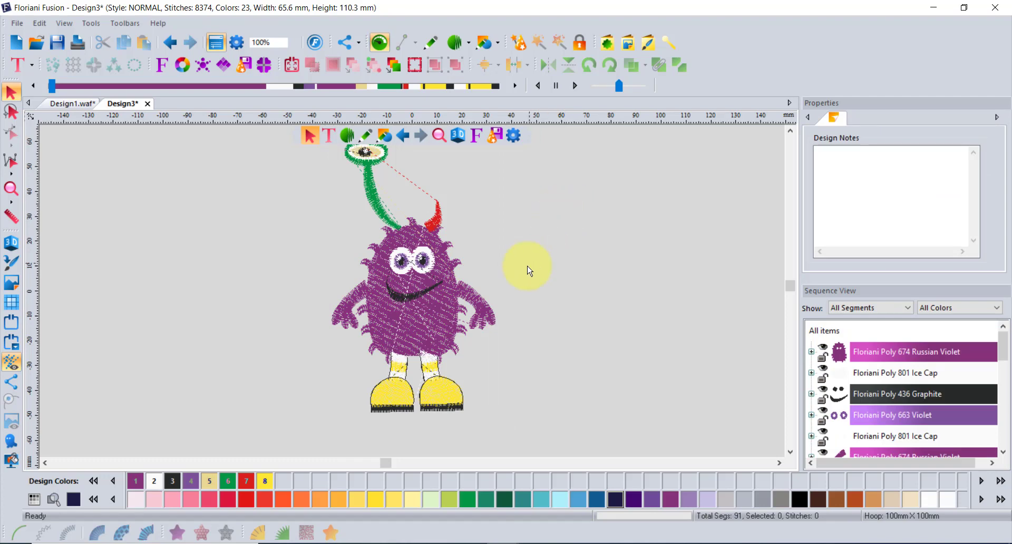
- Scale the monster's left yellow-boot leg down to about 13.0 × 17.8 mm
left_click(488, 313)
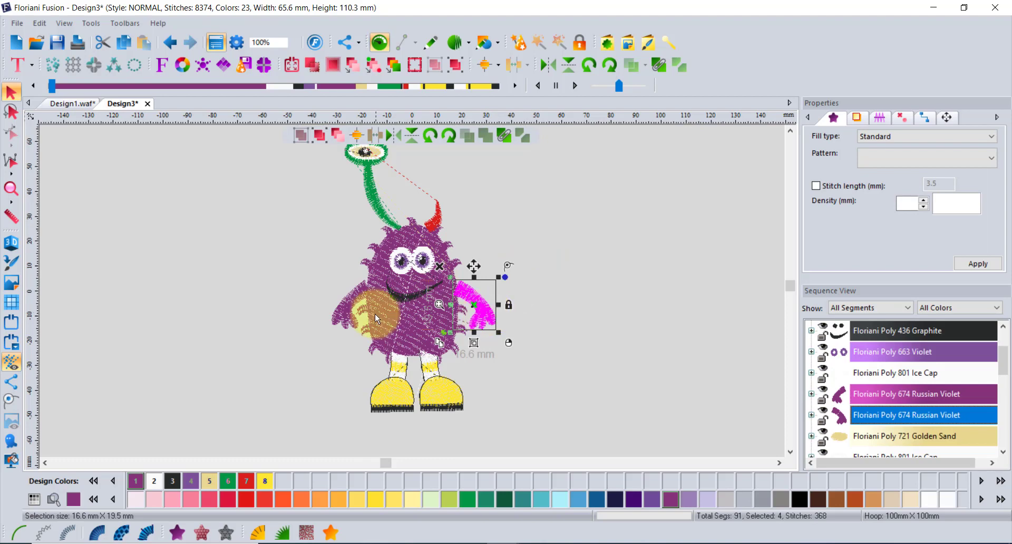
left_click(373, 414)
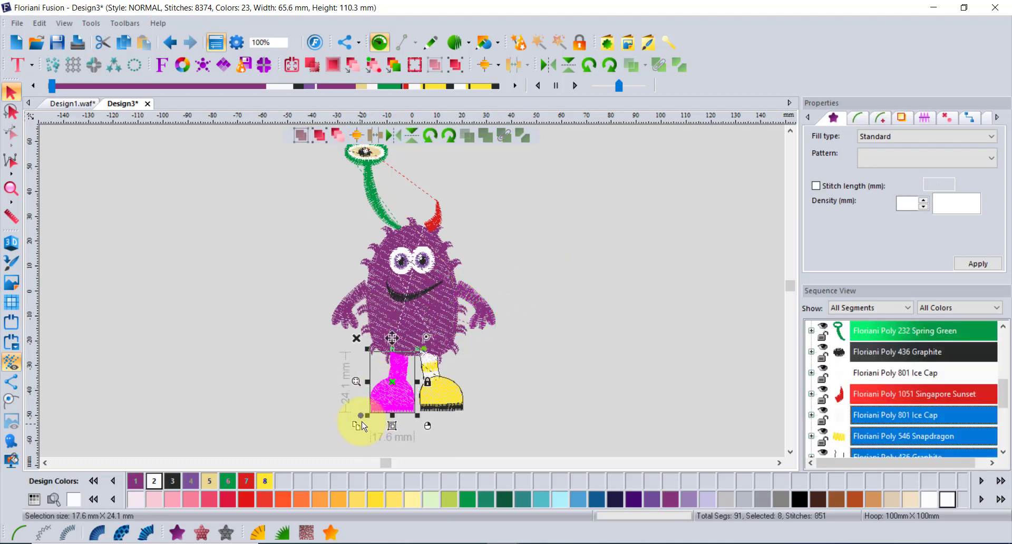
left_click_drag(368, 416, 379, 400)
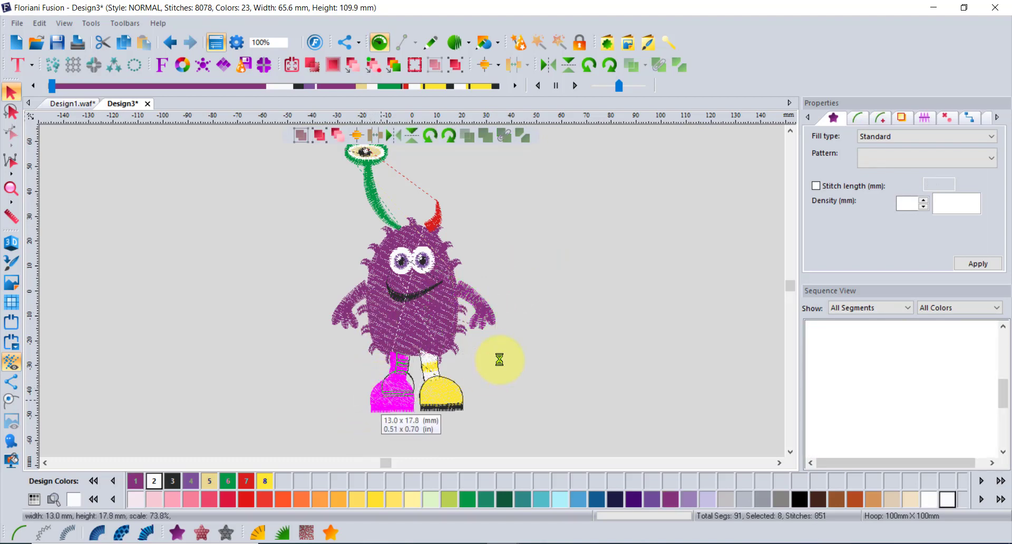
- Rotate the green eye stalk counterclockwise and move it about 22.3 mm down and left so it joins the head
left_click(369, 179)
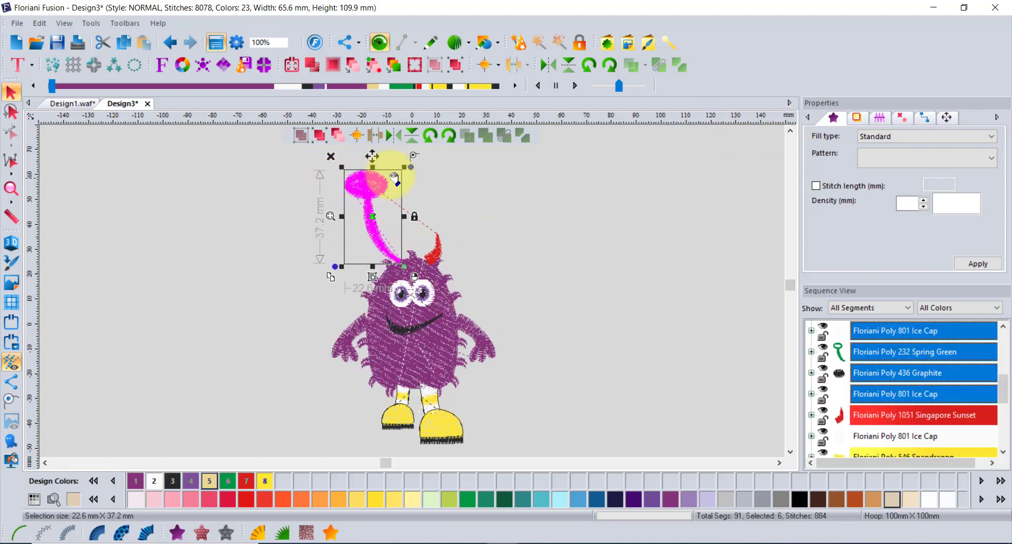
left_click_drag(414, 157, 368, 169)
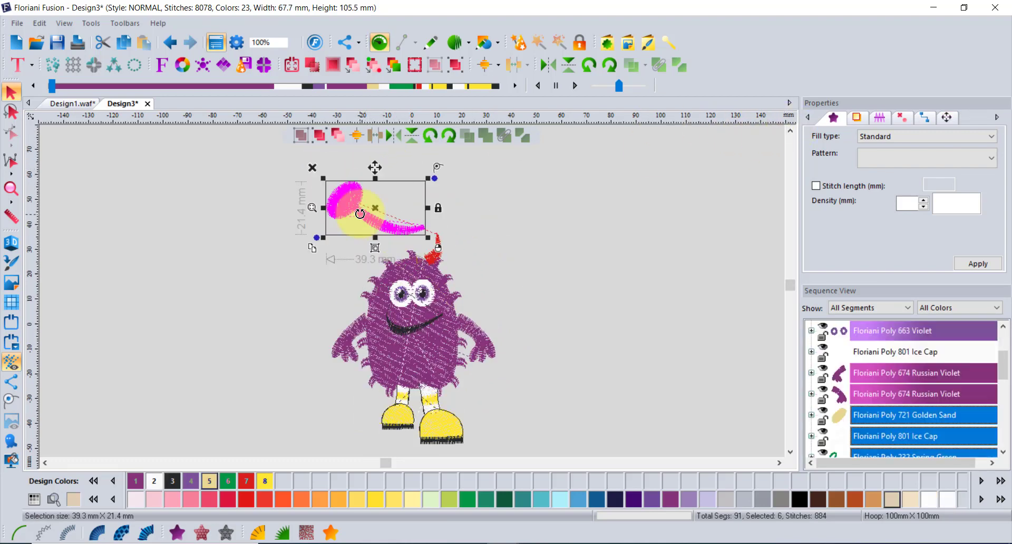
left_click_drag(366, 214, 330, 254)
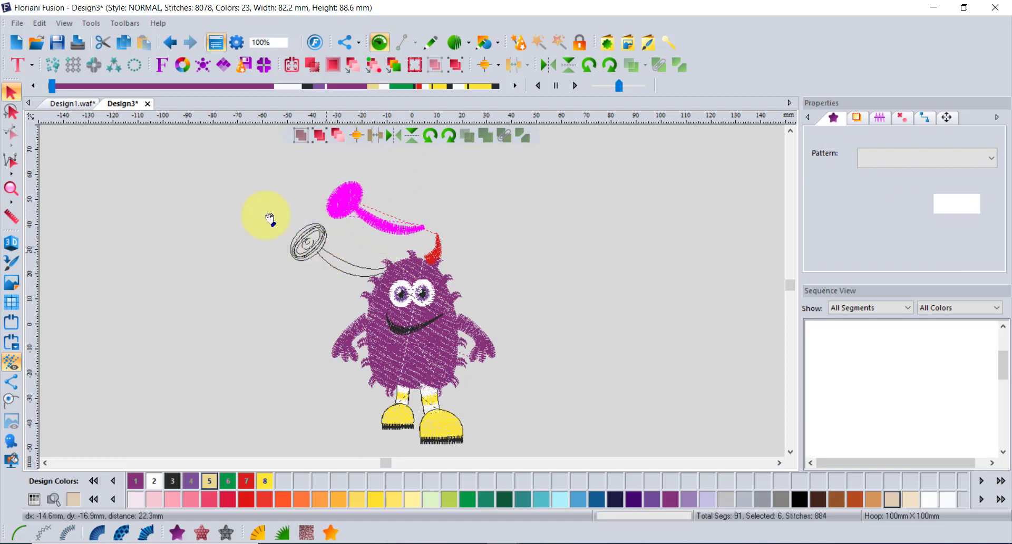
left_click(180, 154)
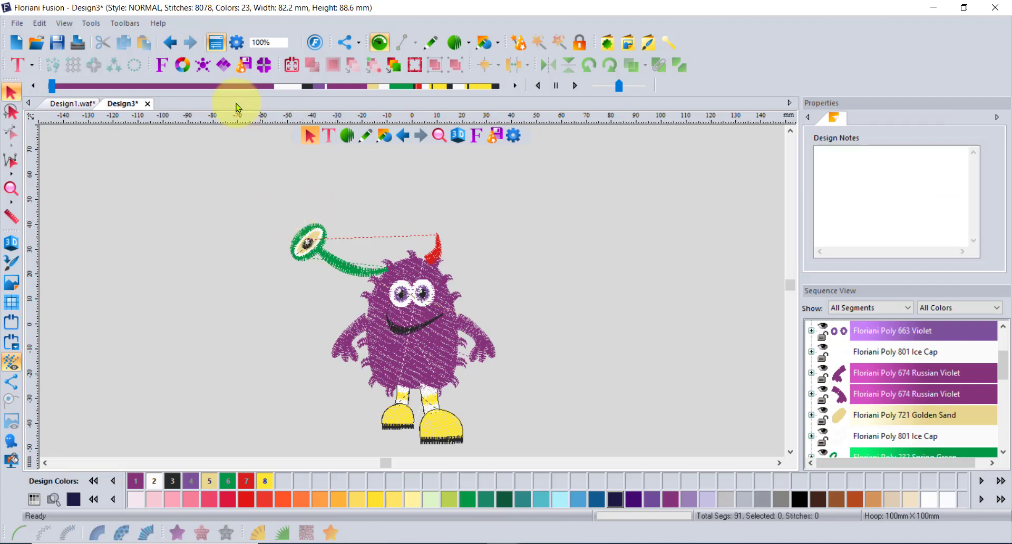
- Open UDesignIT again and preview the Body-10 and Body-11 monster bodies
left_click(202, 66)
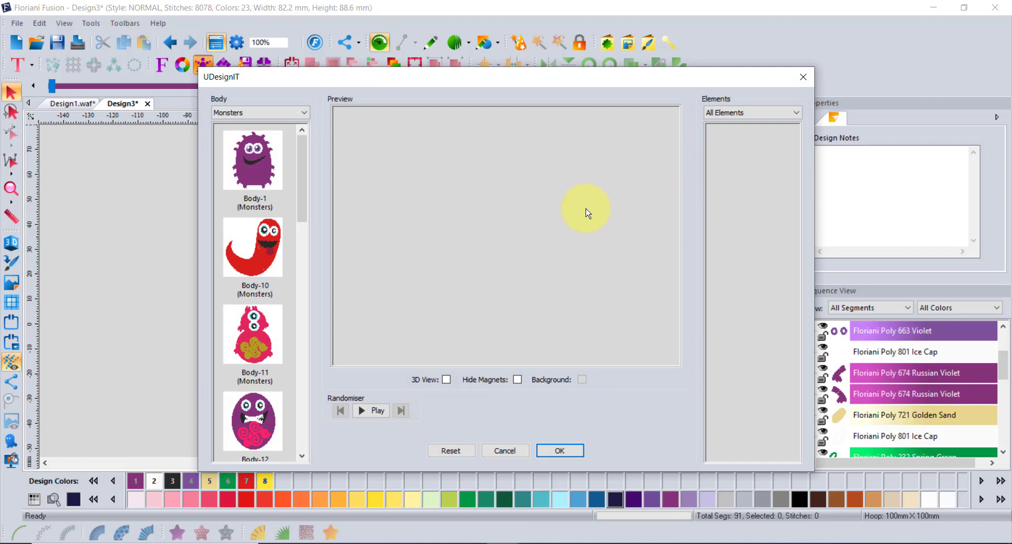
left_click(253, 247)
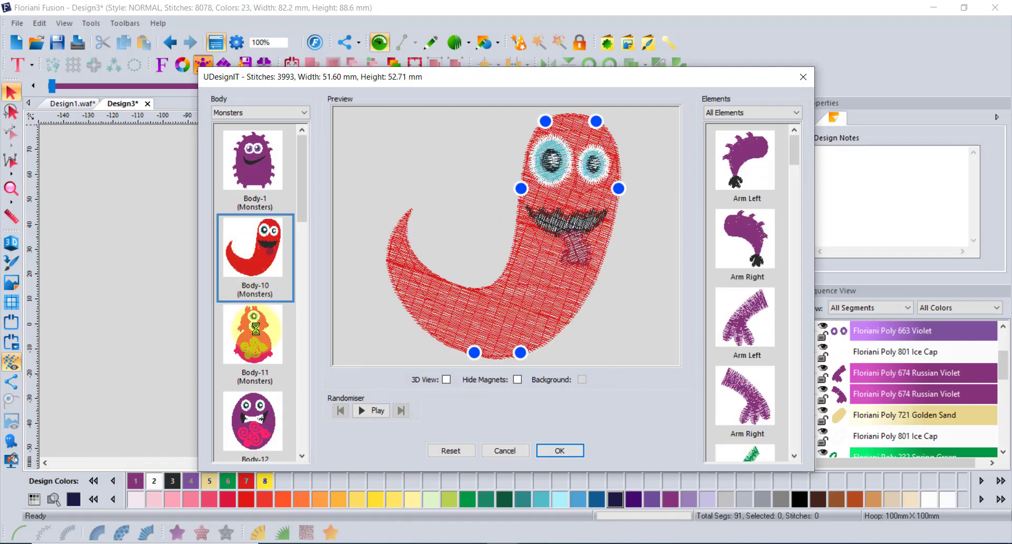
left_click(255, 333)
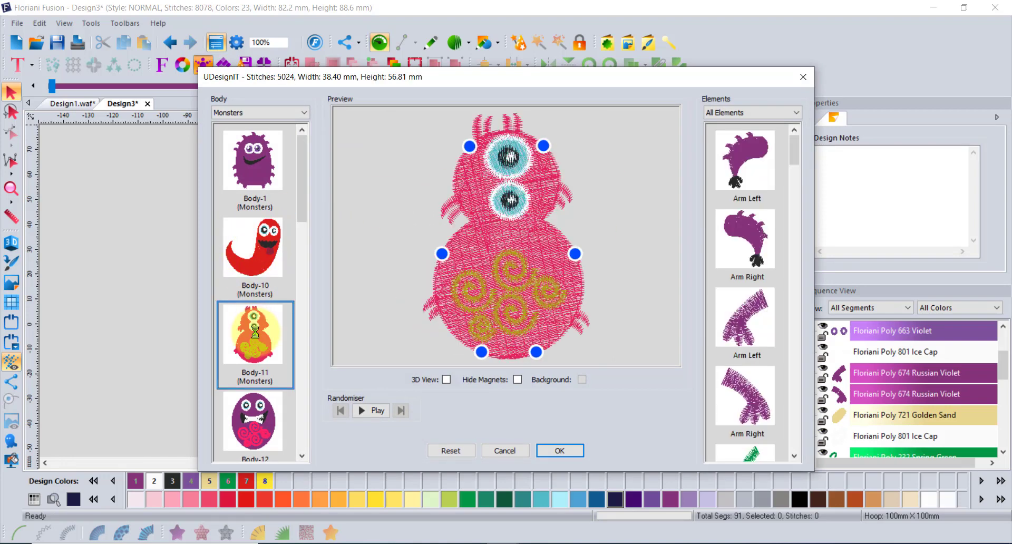
scroll(254, 316, "down", 3)
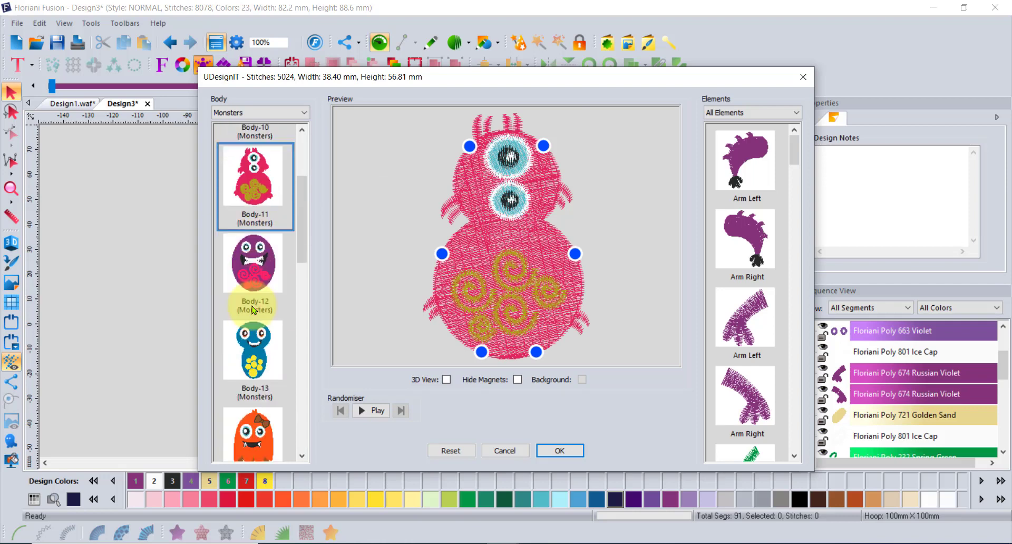
scroll(253, 310, "down", 1)
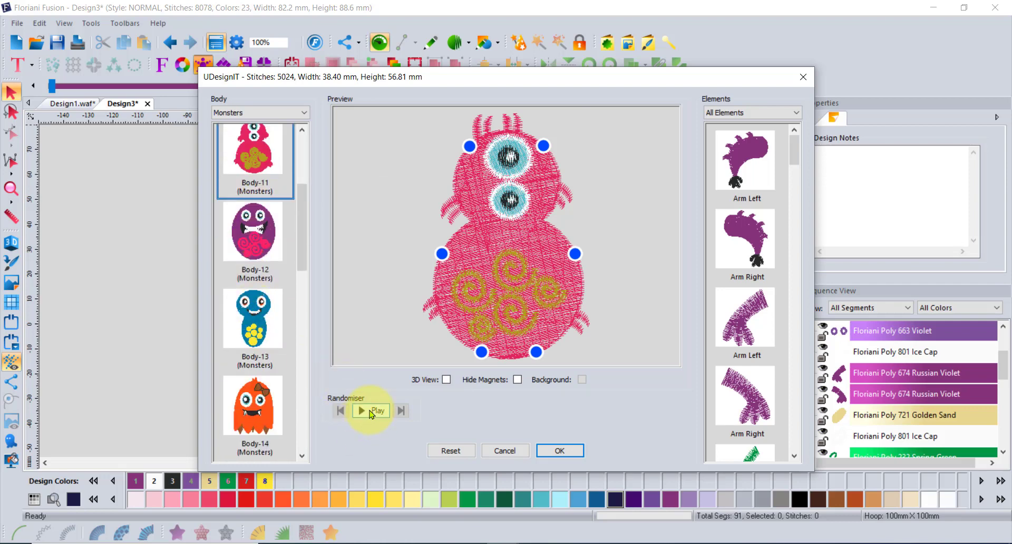
- Run the Randomiser, stop it, and go back to the previous random monster with the Body-9 body
left_click(369, 411)
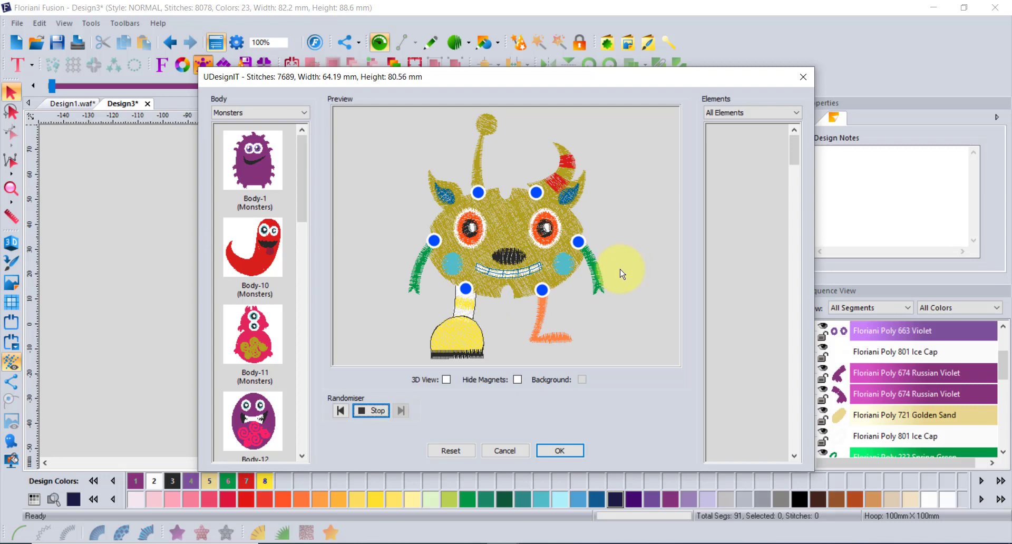
left_click(379, 410)
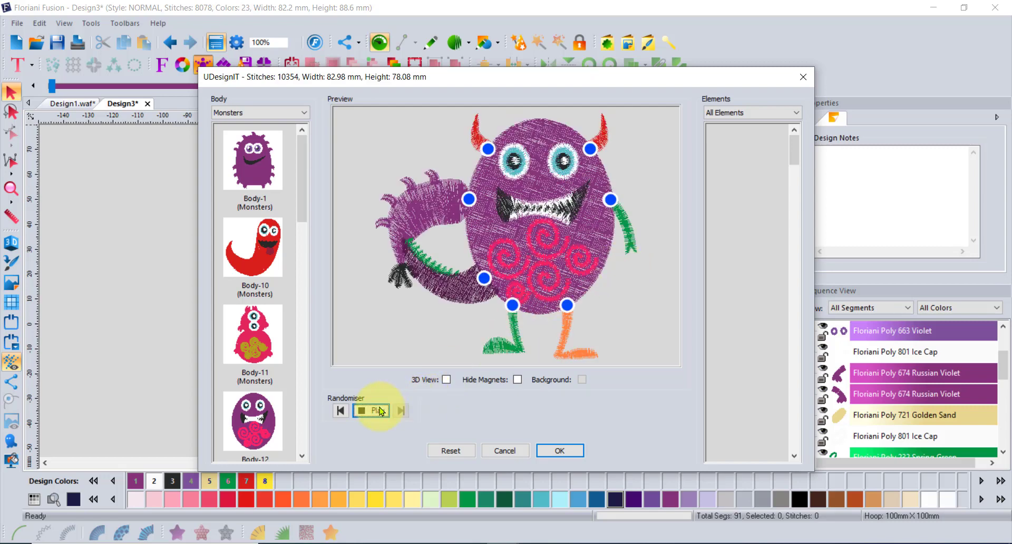
left_click(340, 411)
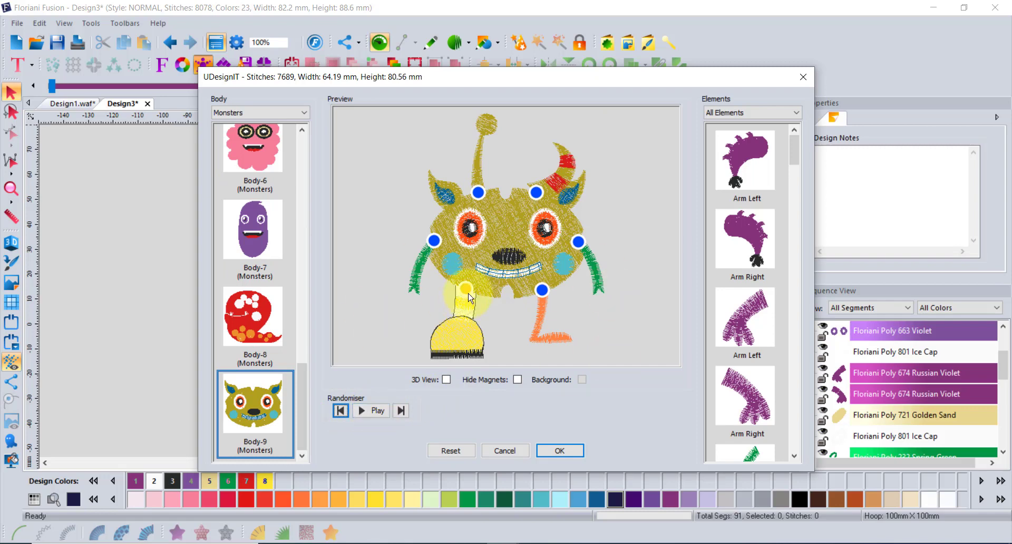
- Add the purple right and left arms with black hands to the Body-9 monster and insert it as a new design
left_click(752, 239)
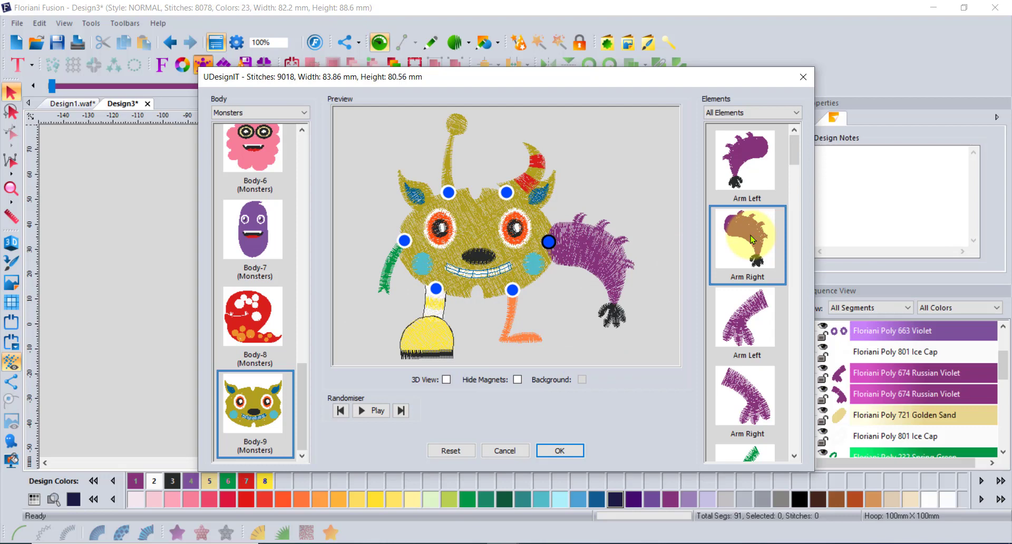
left_click(753, 172)
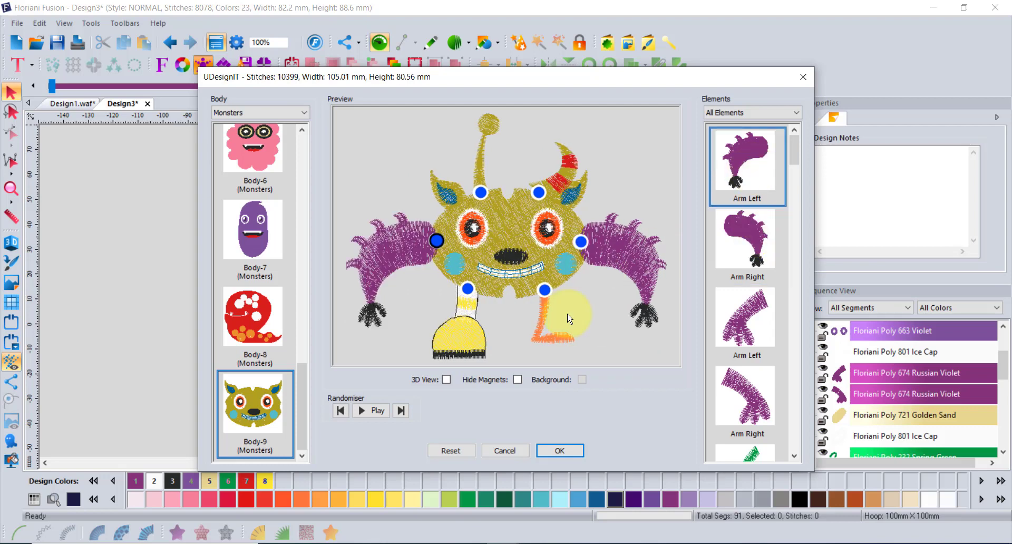
left_click(550, 454)
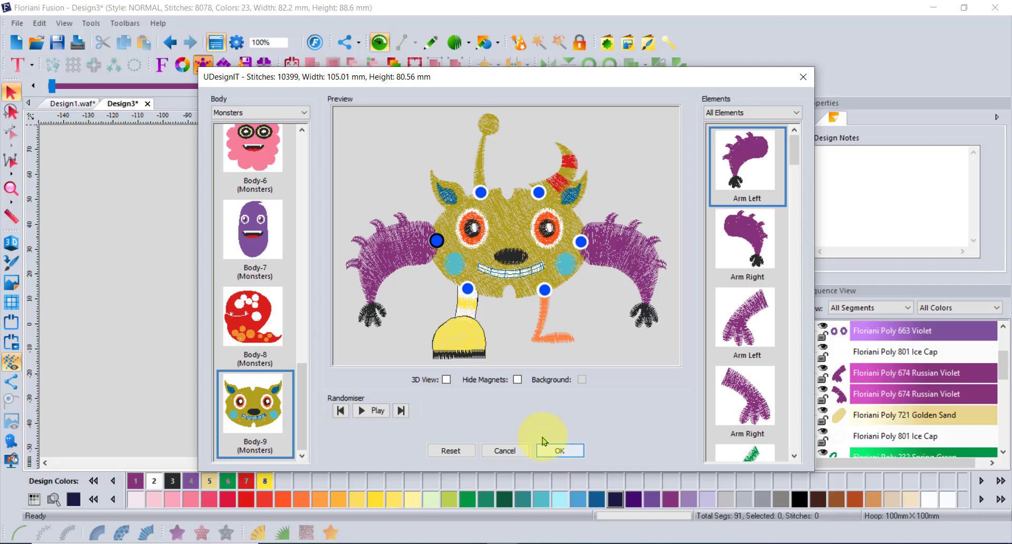
left_click(556, 453)
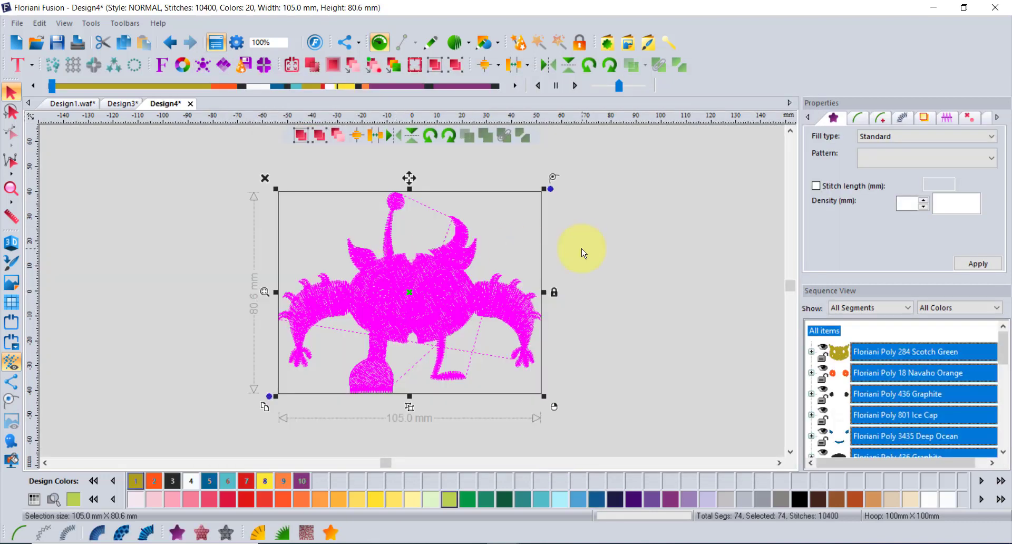
left_click(600, 248)
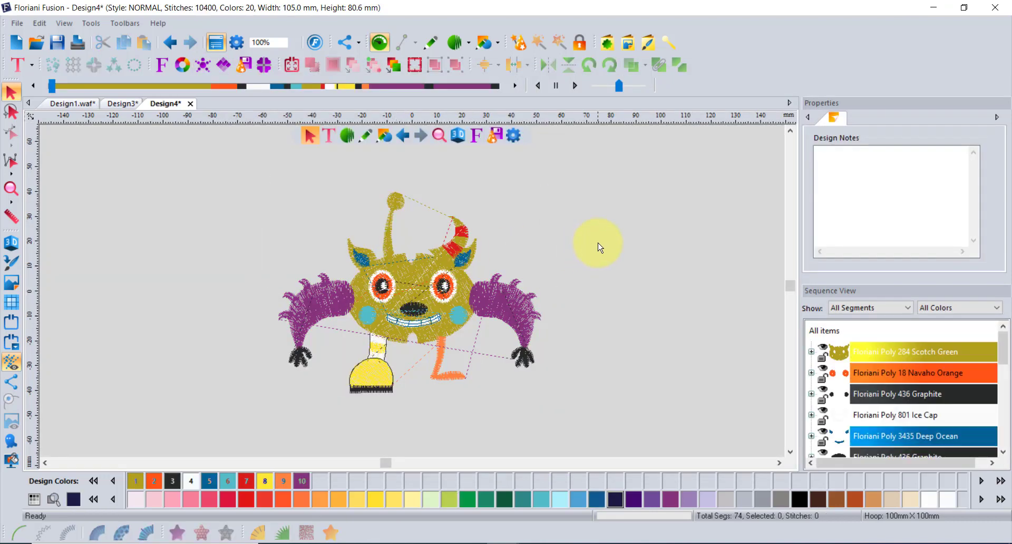
- Select the whole golden monster in Design4 and copy it
left_click(125, 104)
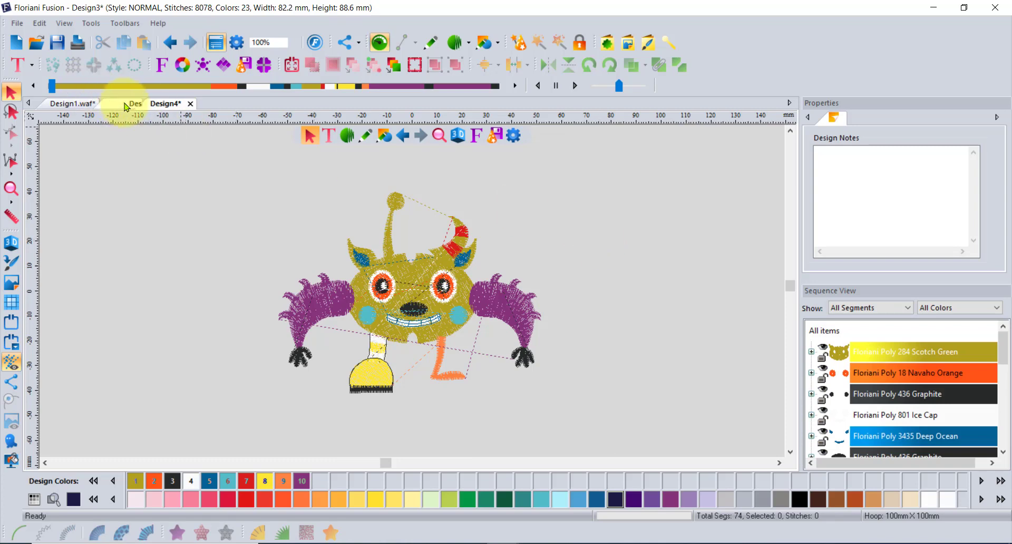
left_click(172, 106)
left_click_drag(213, 158, 572, 422)
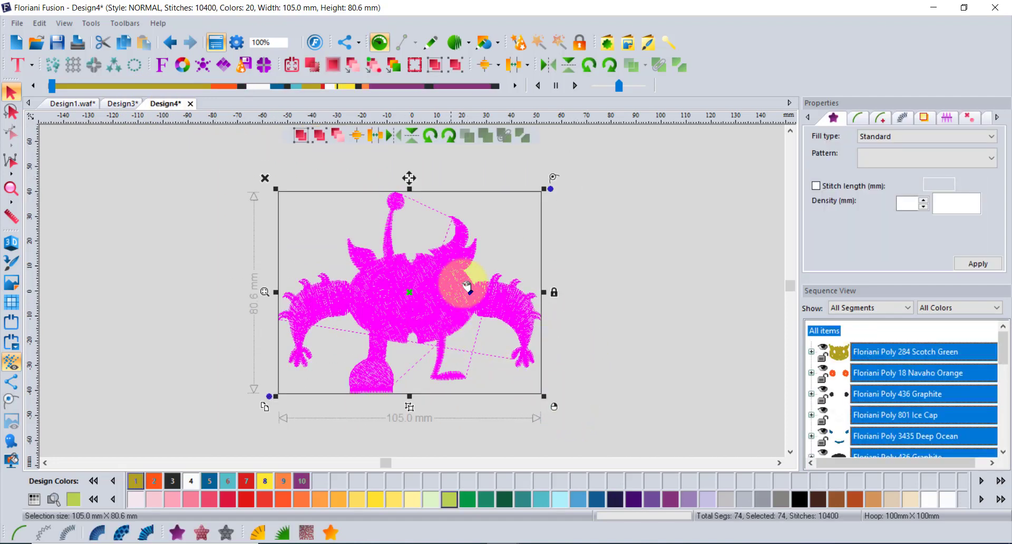
left_click(122, 45)
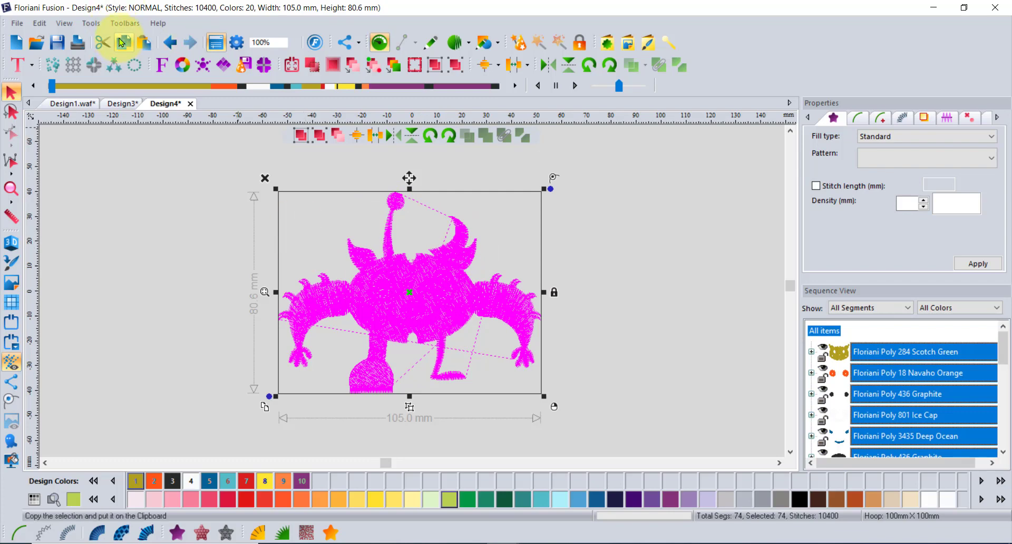
- Paste the copied monster into Design3 and place it above and to the right of the purple monster
left_click(123, 106)
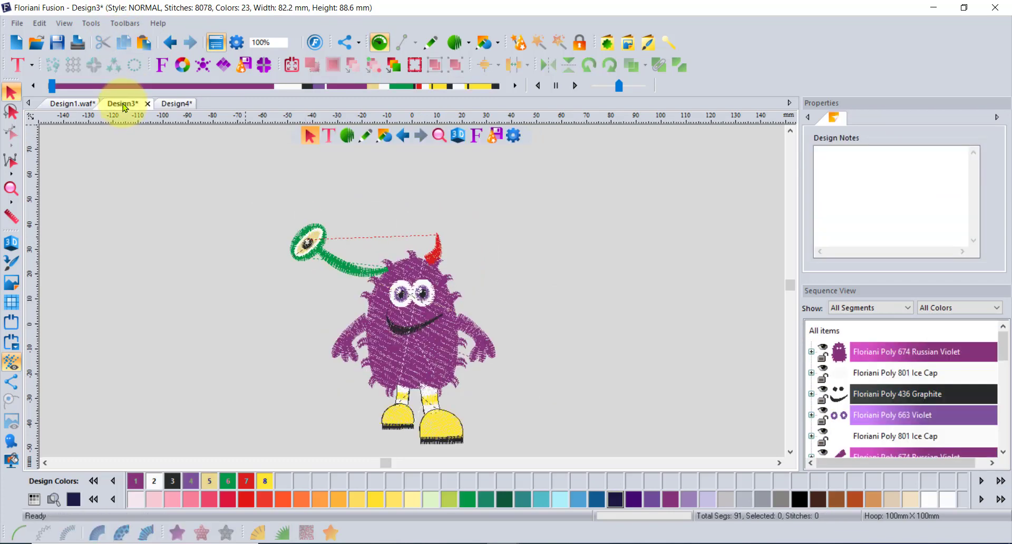
left_click(144, 44)
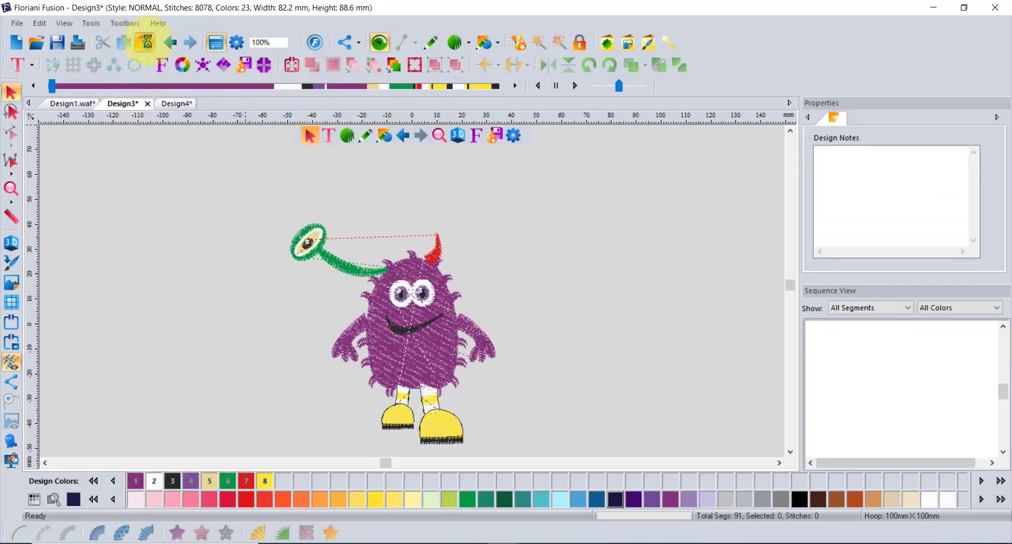
left_click_drag(674, 298, 657, 275)
left_click(674, 416)
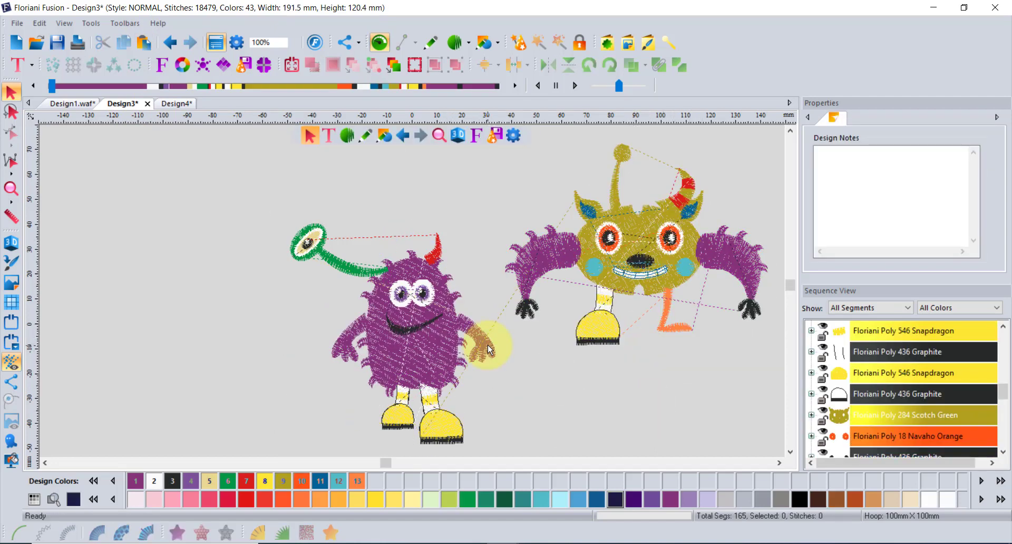
scroll(489, 347, "down", 2)
scroll(509, 358, "up", 1)
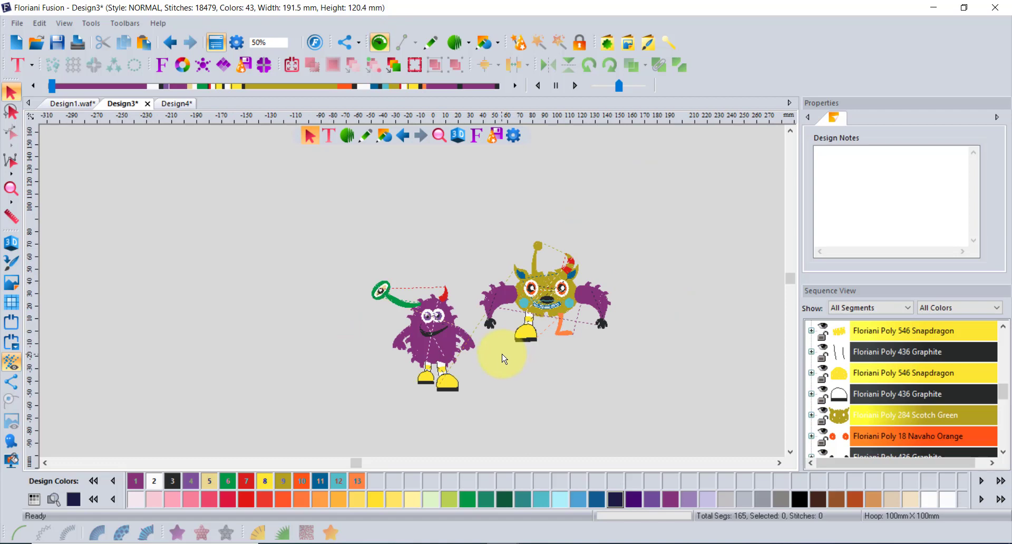
- Open UDesignIT, load the Body-1 monster, and preview it in 3D view with the magnets hidden
left_click(203, 64)
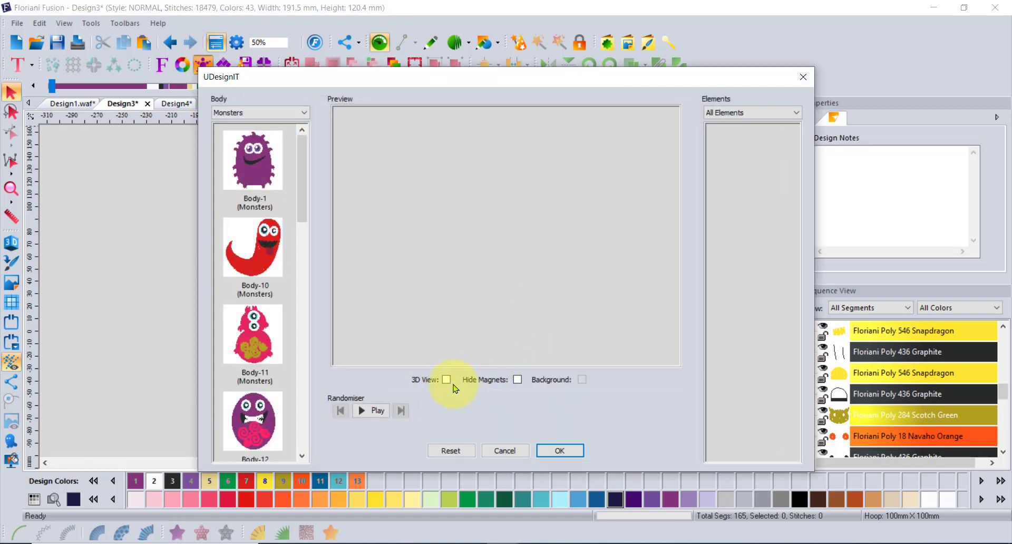
left_click(255, 206)
left_click(446, 379)
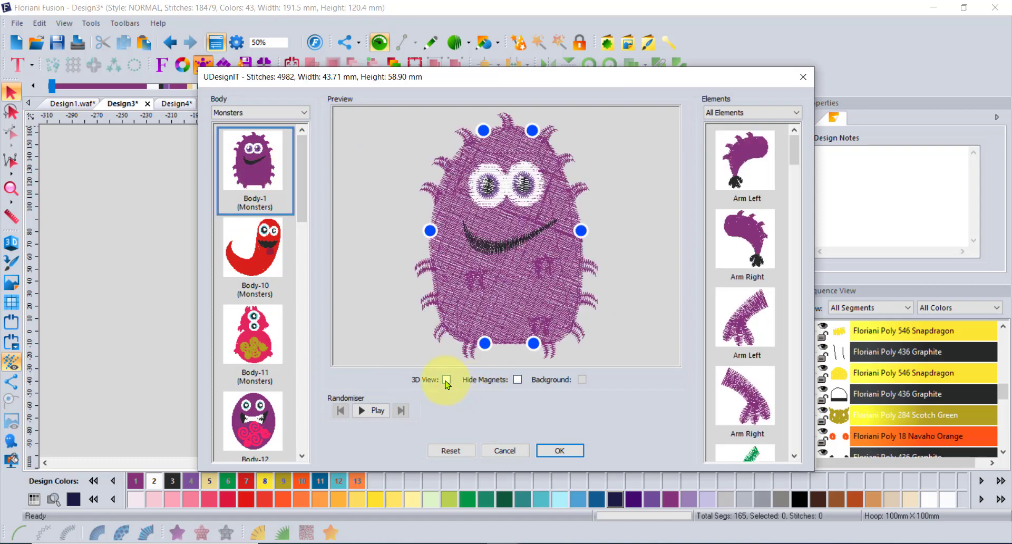
left_click(517, 380)
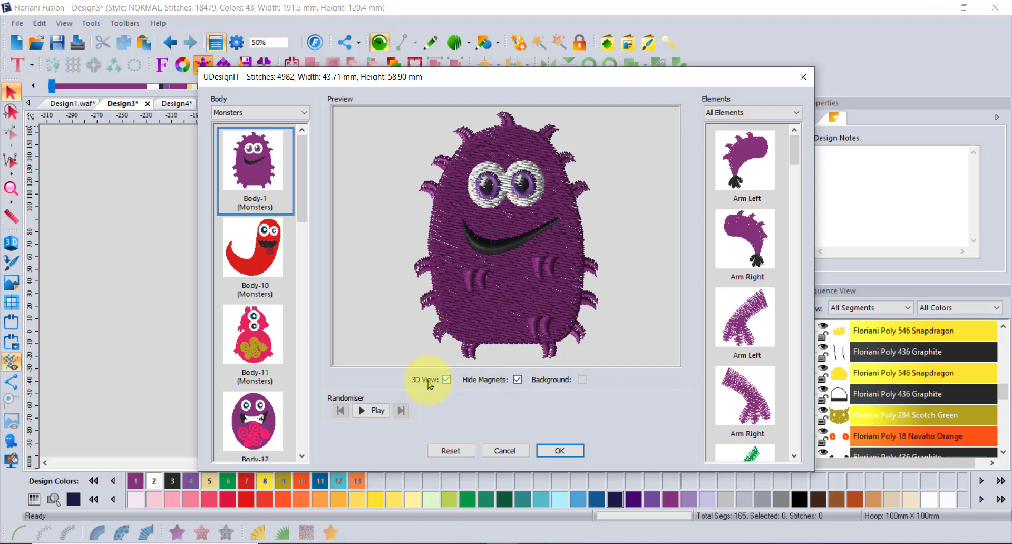
- Preview the ks_1 fishing-boat body from the Split Kids gallery and show its magnets
left_click(257, 112)
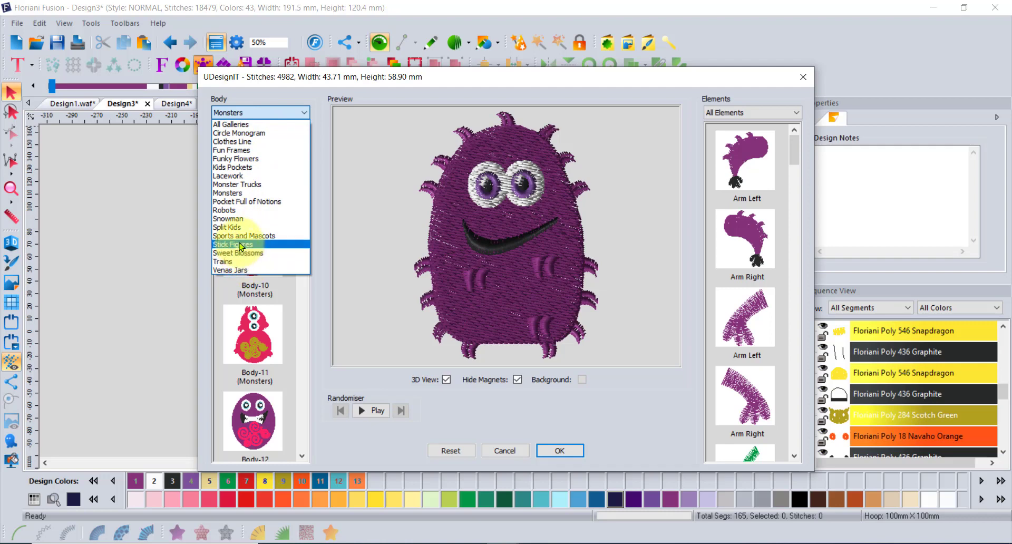
left_click(236, 227)
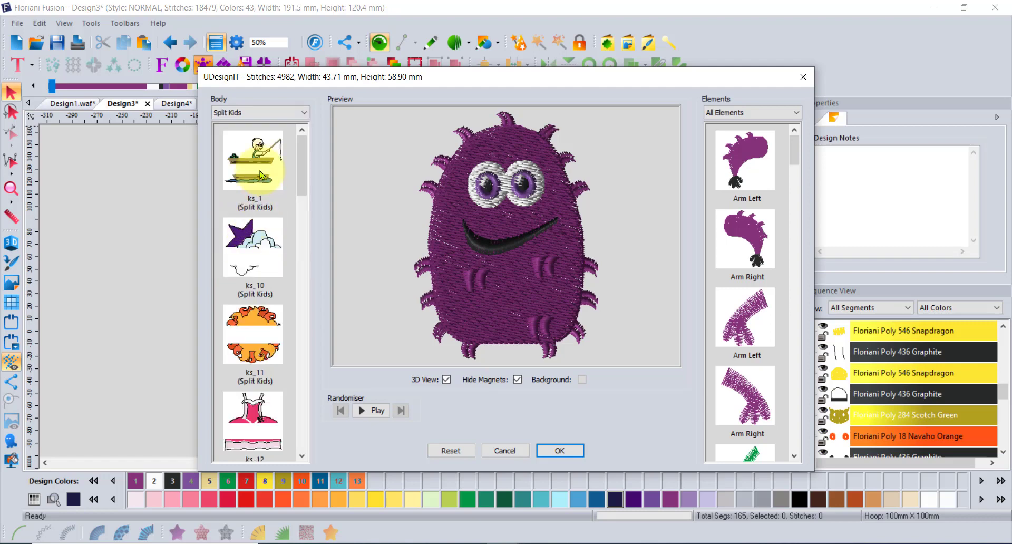
left_click(255, 152)
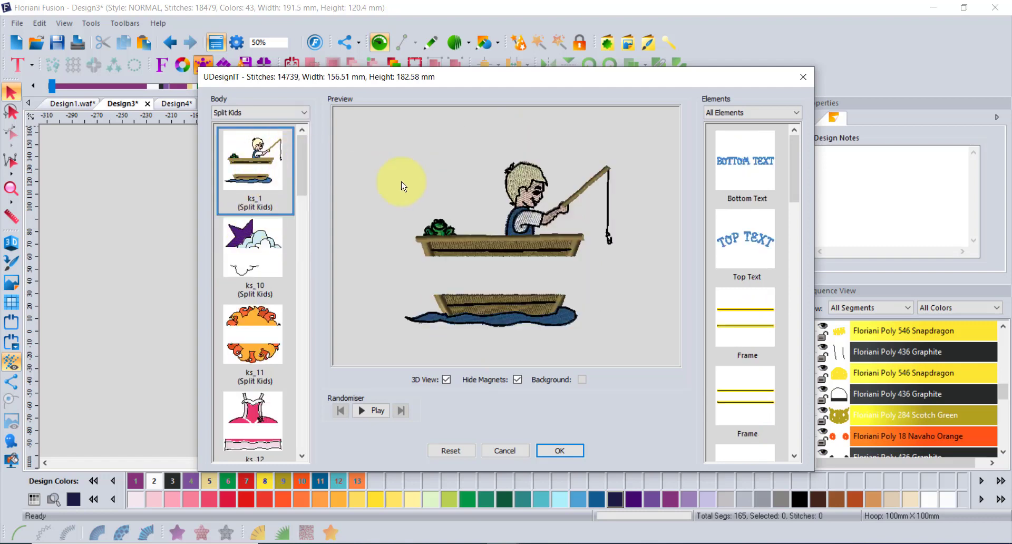
left_click(518, 380)
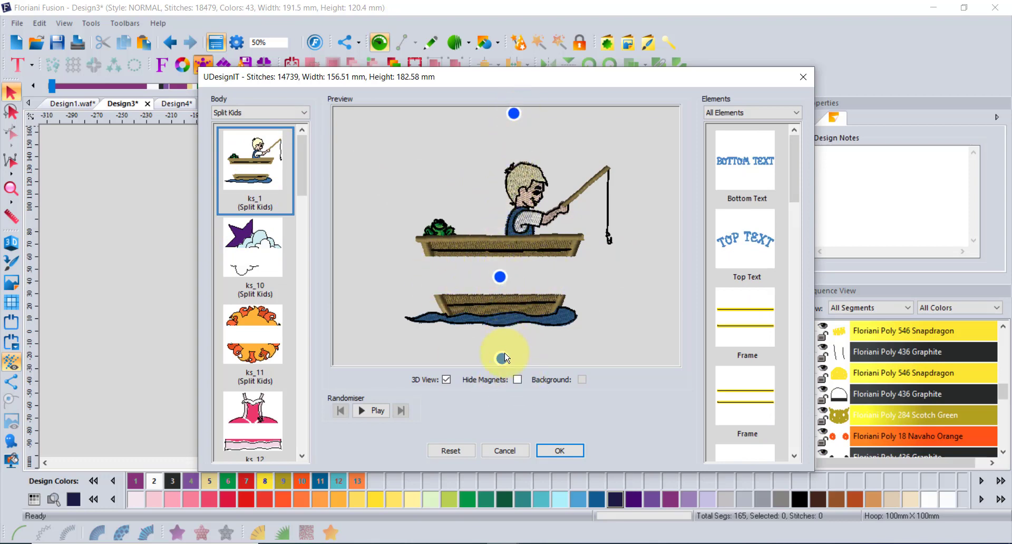
- Load the pocket1 body from the Kids Pockets gallery and add the pink curly-haired girl element to it
left_click(241, 113)
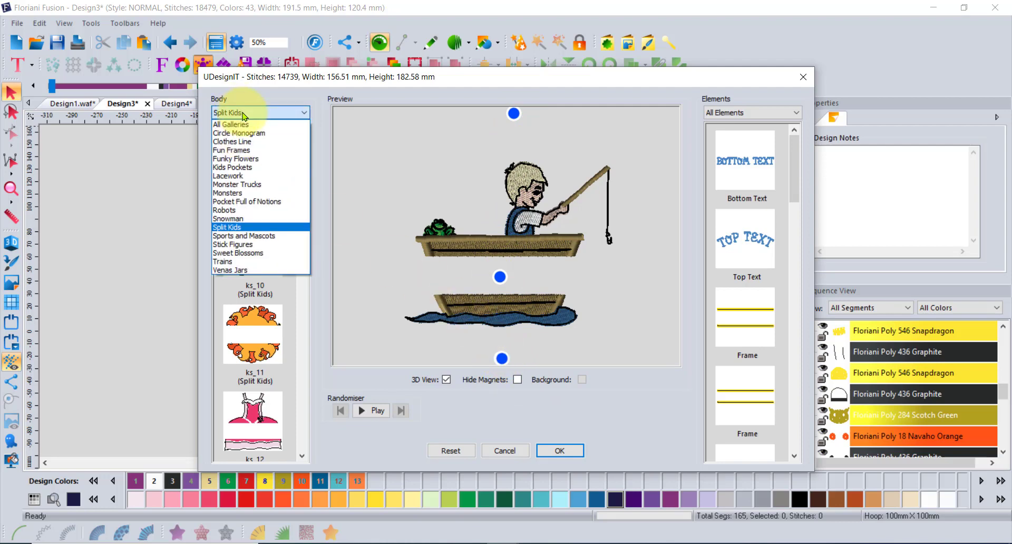
left_click(247, 167)
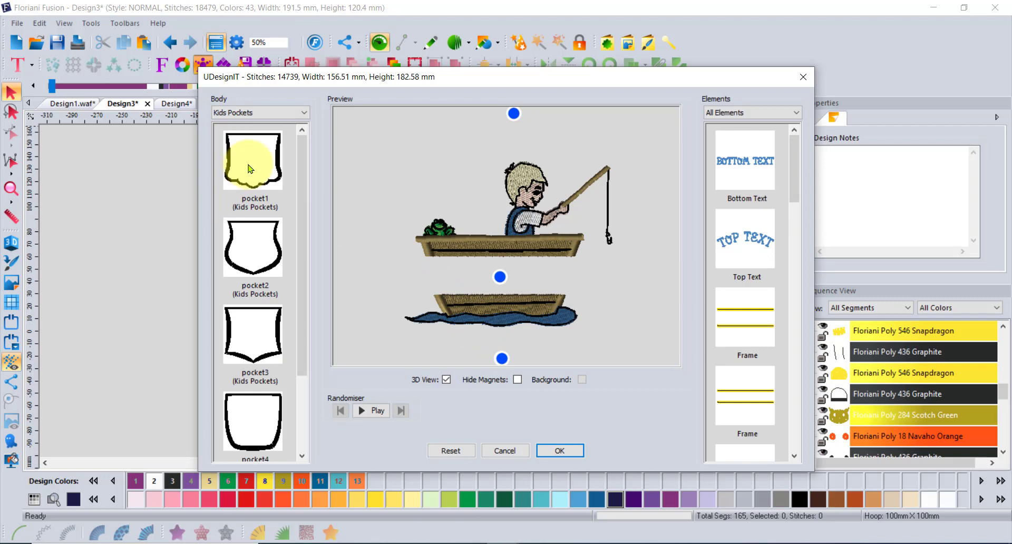
left_click(251, 168)
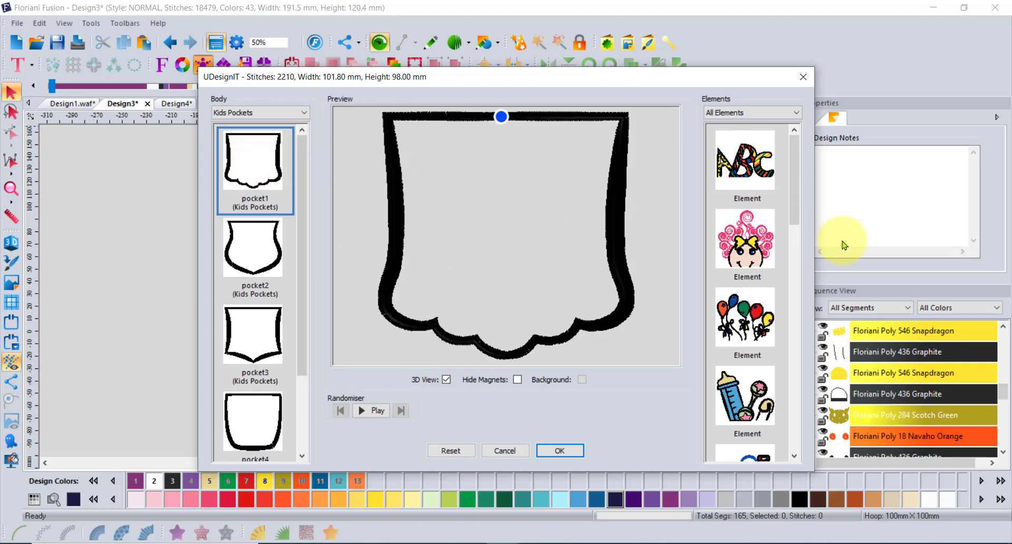
left_click(757, 232)
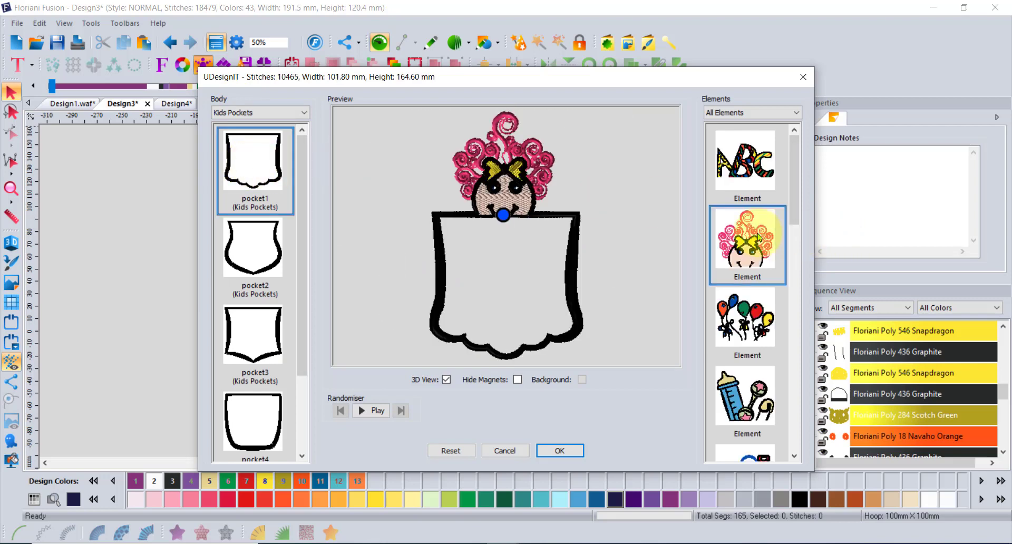
- Load the bottom_1 trousers from the Stick Figures gallery and add the cream top with purple cuffs
left_click(267, 114)
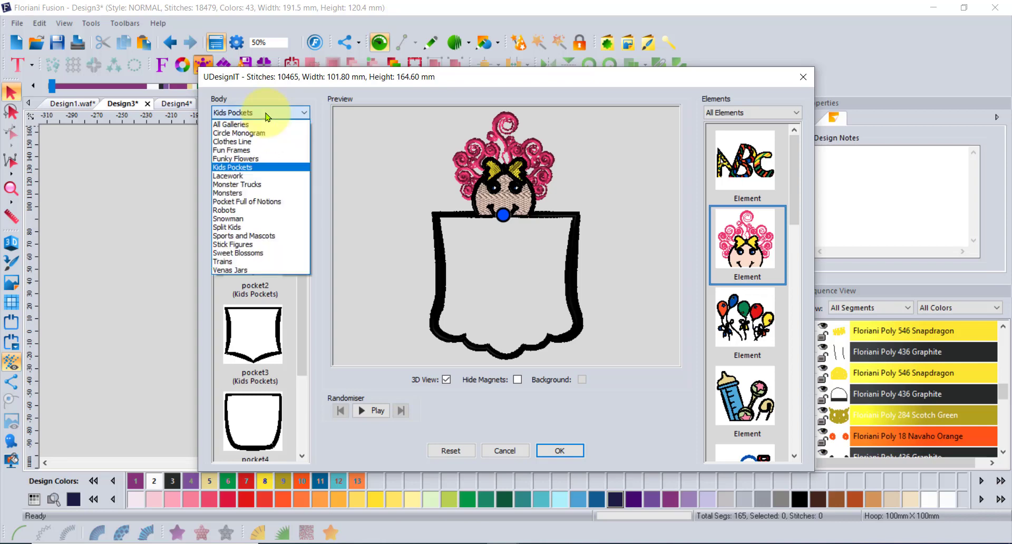
left_click(240, 246)
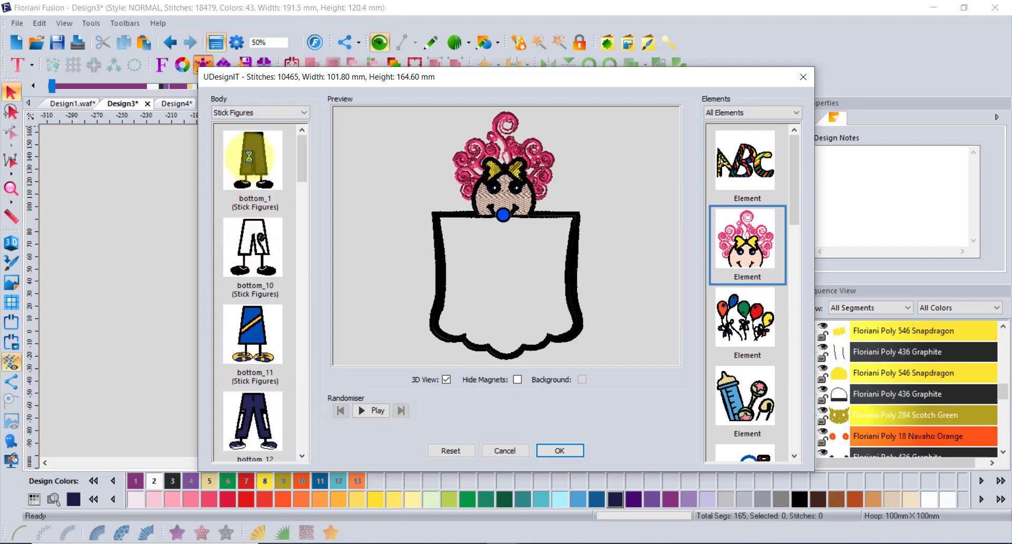
left_click(248, 157)
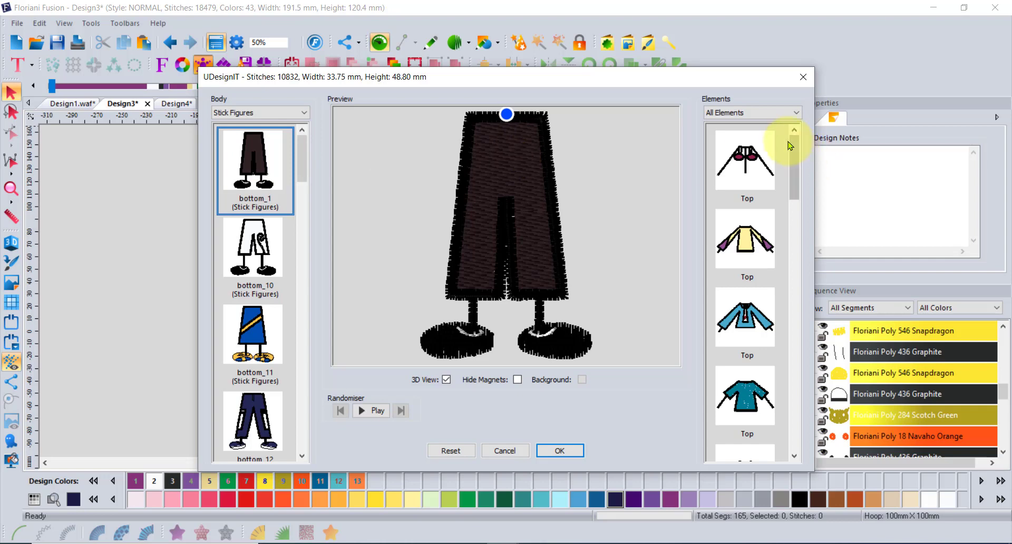
left_click(776, 115)
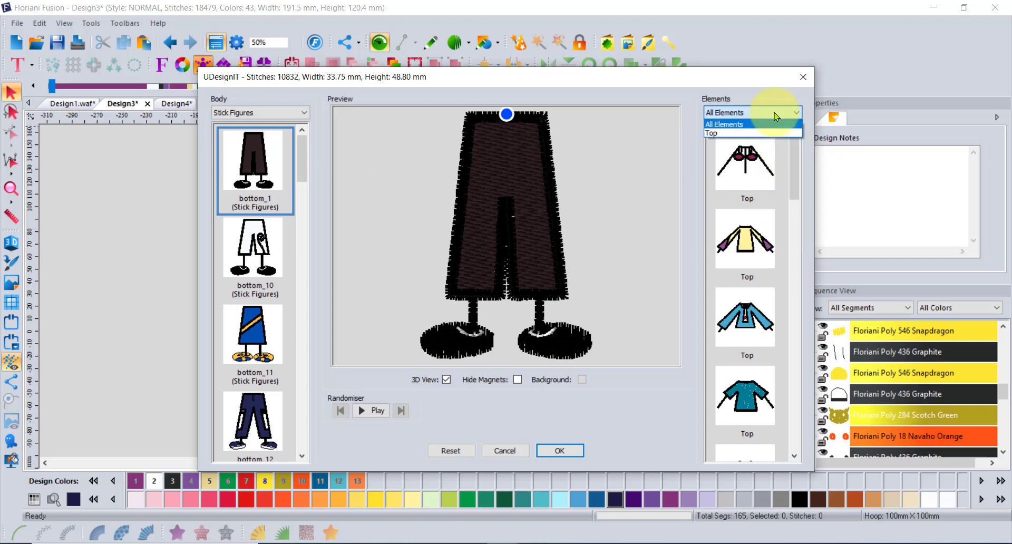
left_click(777, 116)
left_click(752, 237)
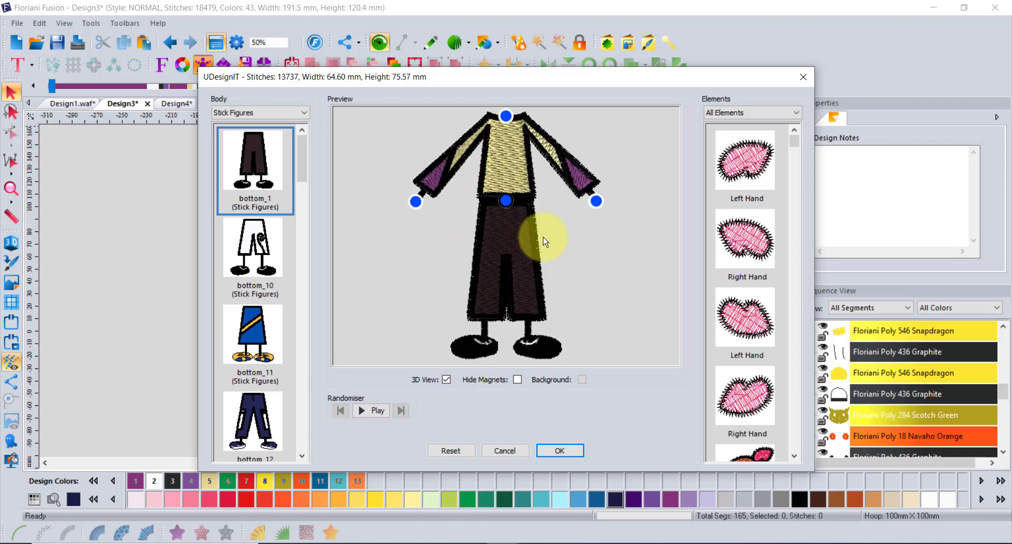
- Filter the elements to Right Hand, try the hat and the flowers, and give the stick figure the blue bowling ball
left_click(782, 116)
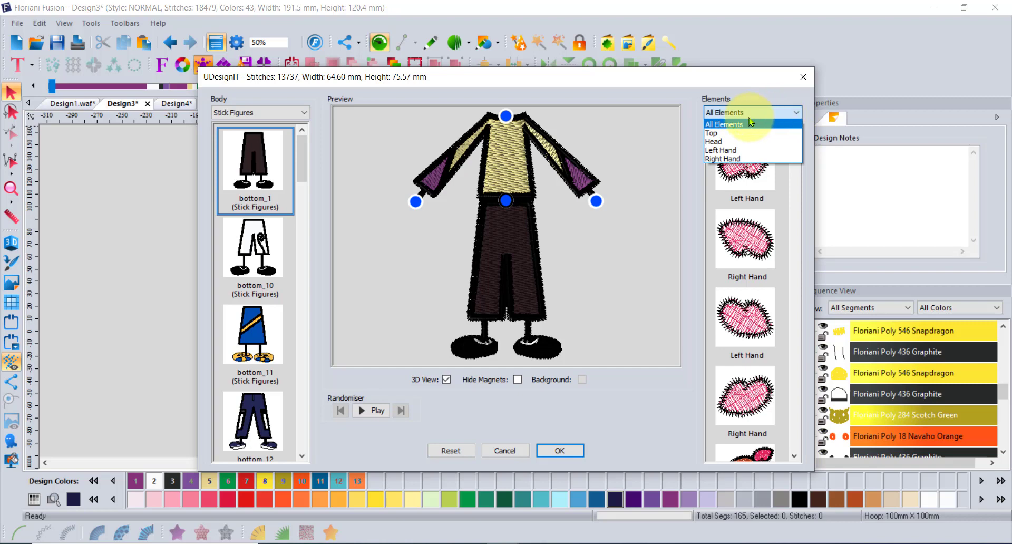
left_click(734, 159)
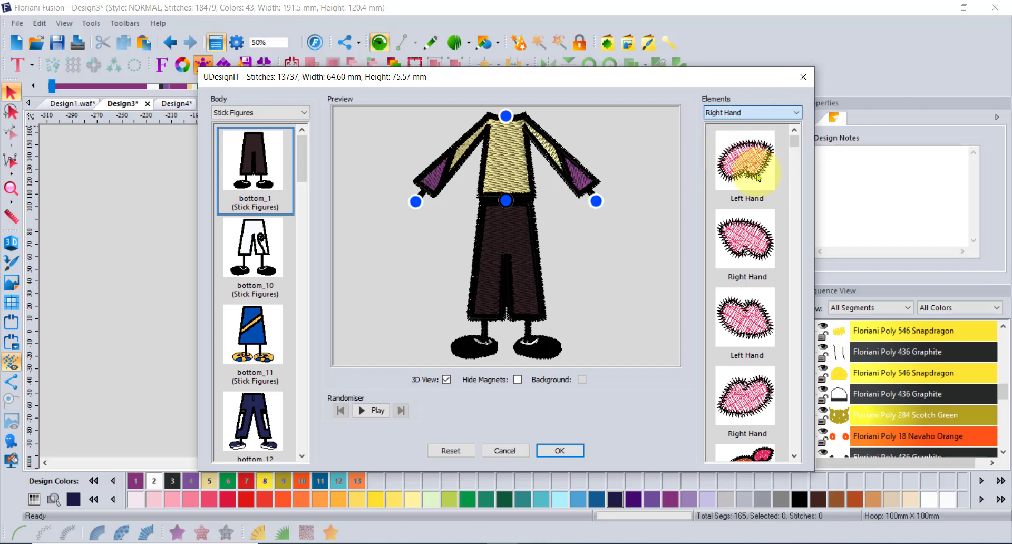
scroll(748, 211, "down", 2)
left_click(755, 214)
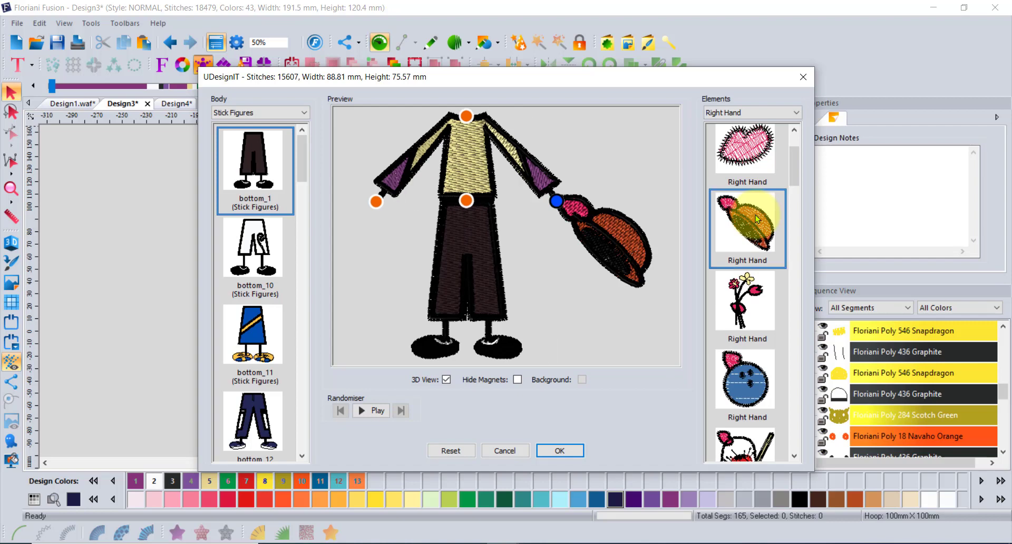
left_click(752, 291)
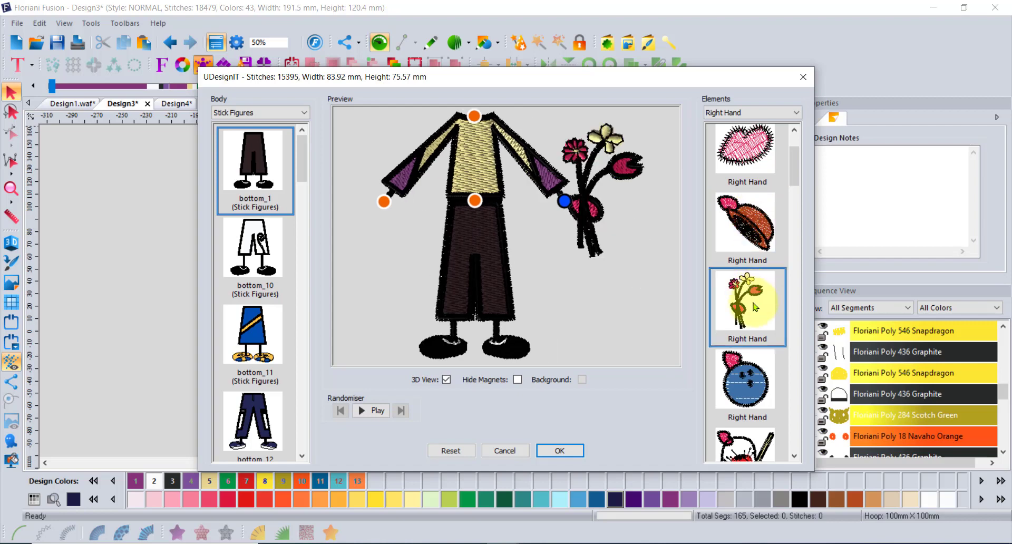
left_click(748, 382)
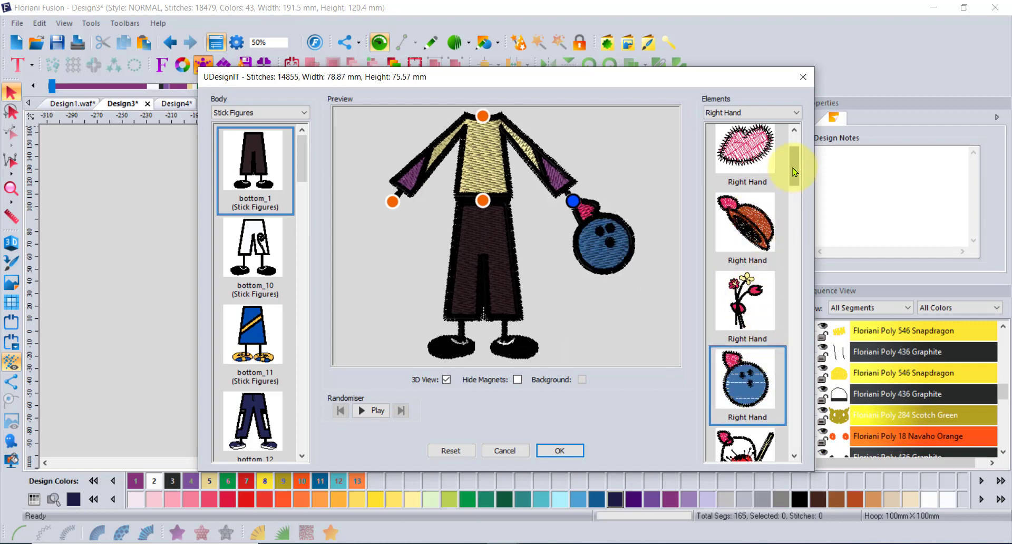
- Filter the elements to Left Hand and give the stick figure the bunch of flowers
left_click_drag(791, 163, 771, 131)
left_click(750, 112)
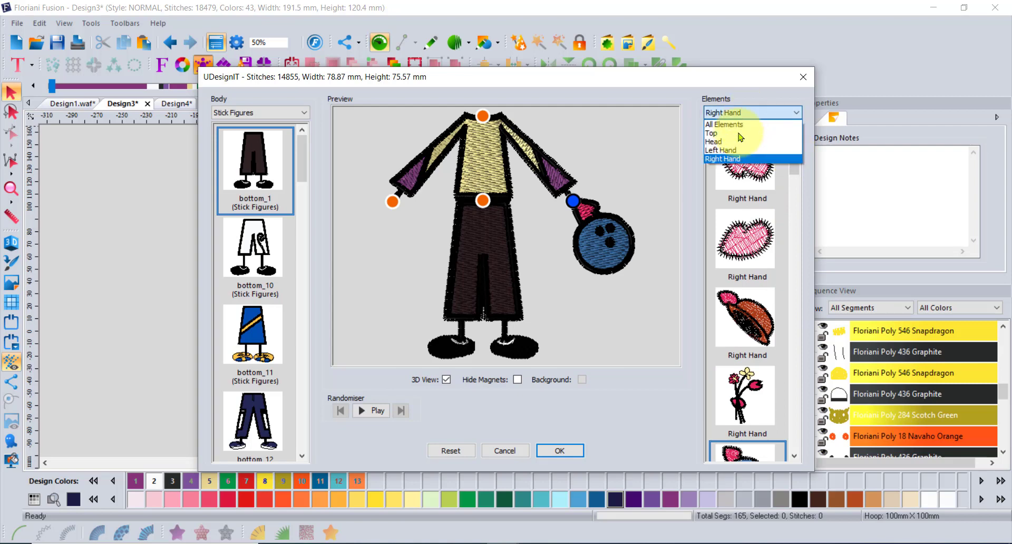
left_click(738, 143)
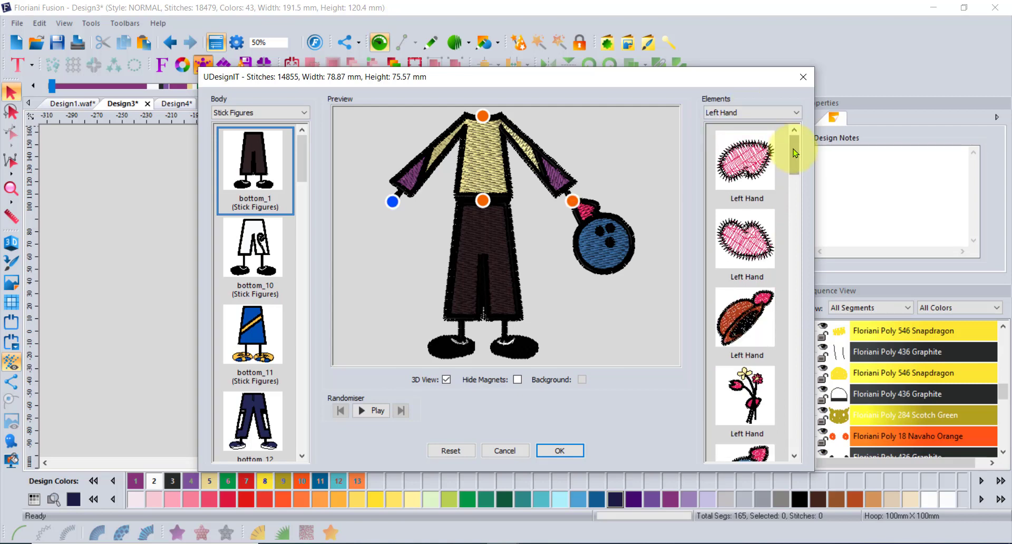
scroll(794, 154, "down", 2)
left_click(755, 272)
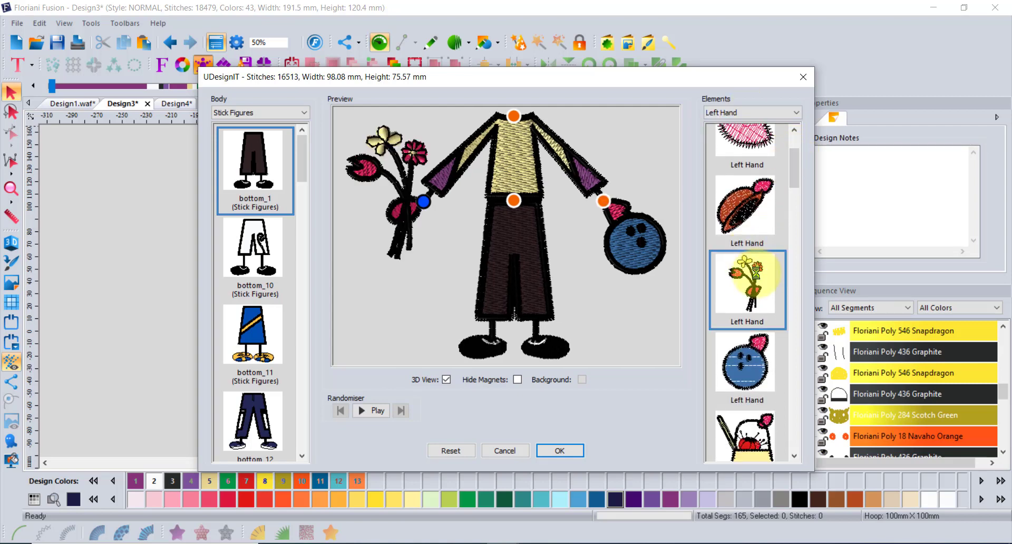
- Filter the elements to Head and add the black-haired head with the white nurse's cap to the stick figure
left_click_drag(794, 169, 797, 151)
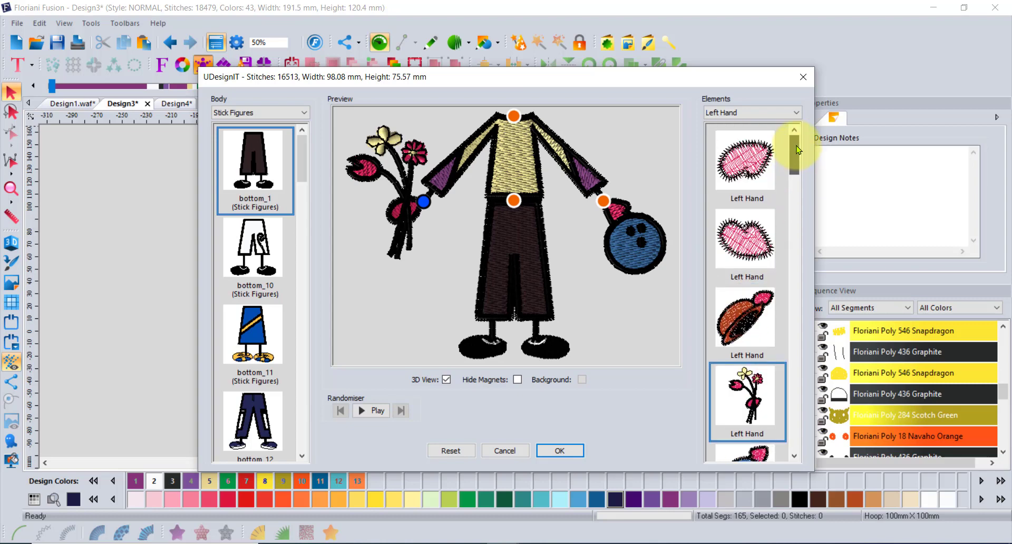
left_click(757, 114)
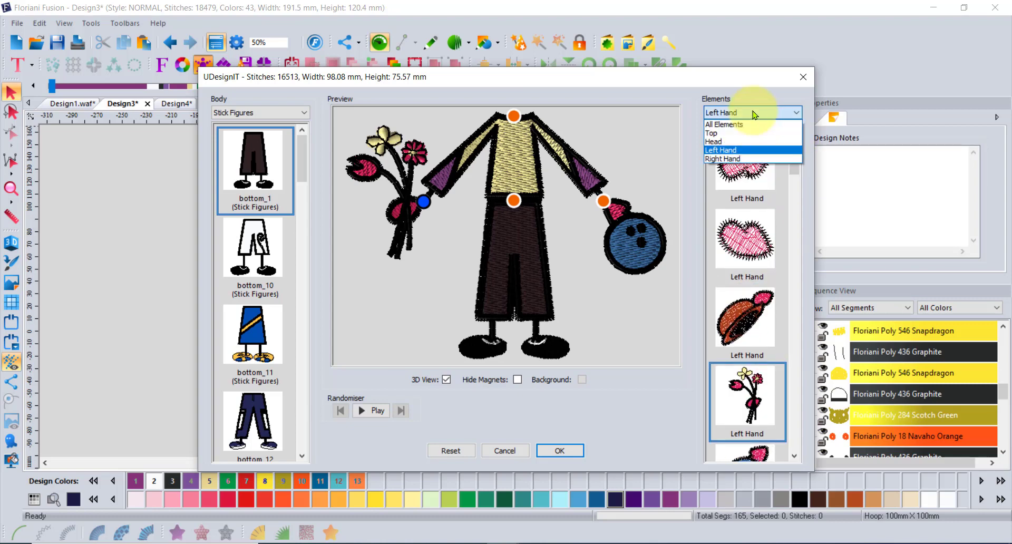
left_click(730, 134)
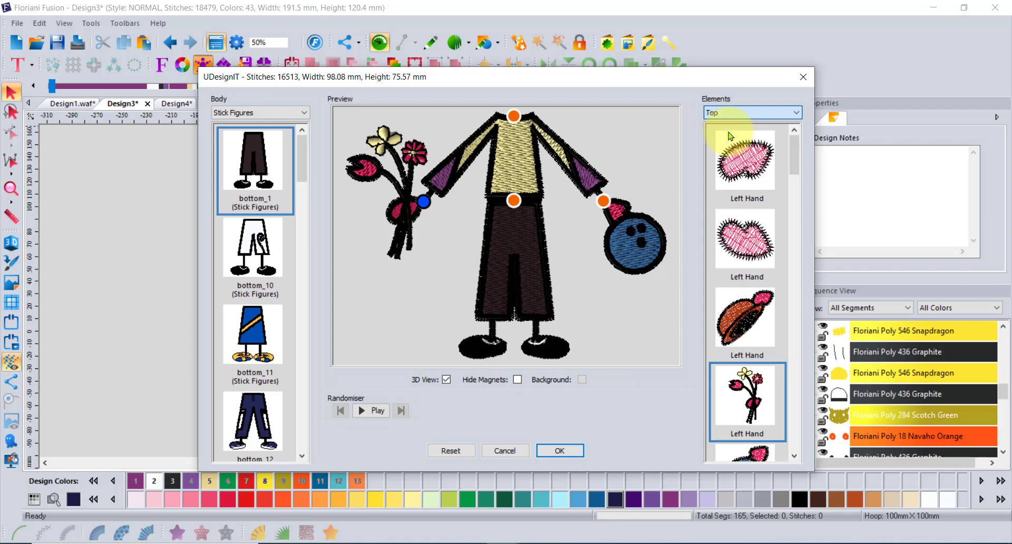
left_click(733, 115)
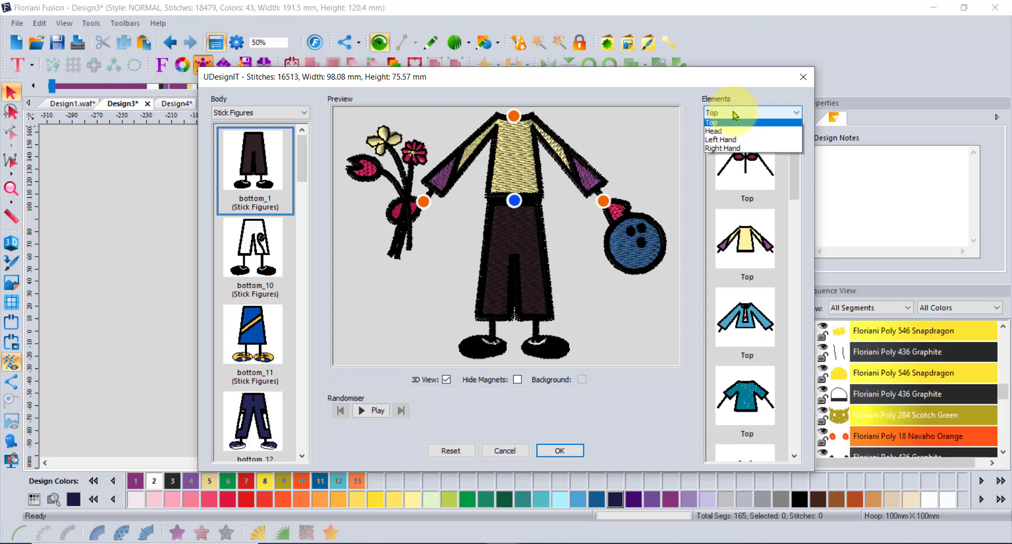
left_click(730, 143)
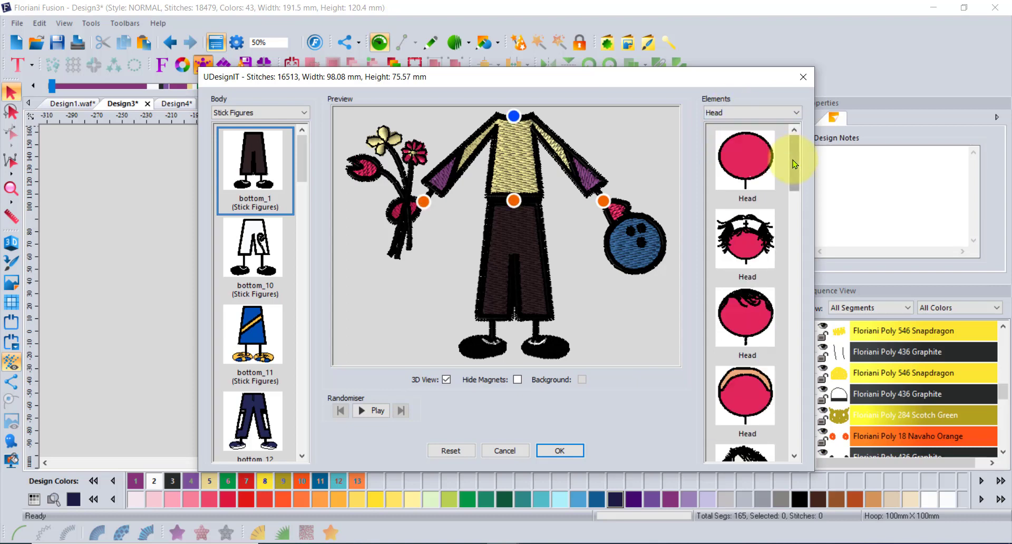
left_click(749, 247)
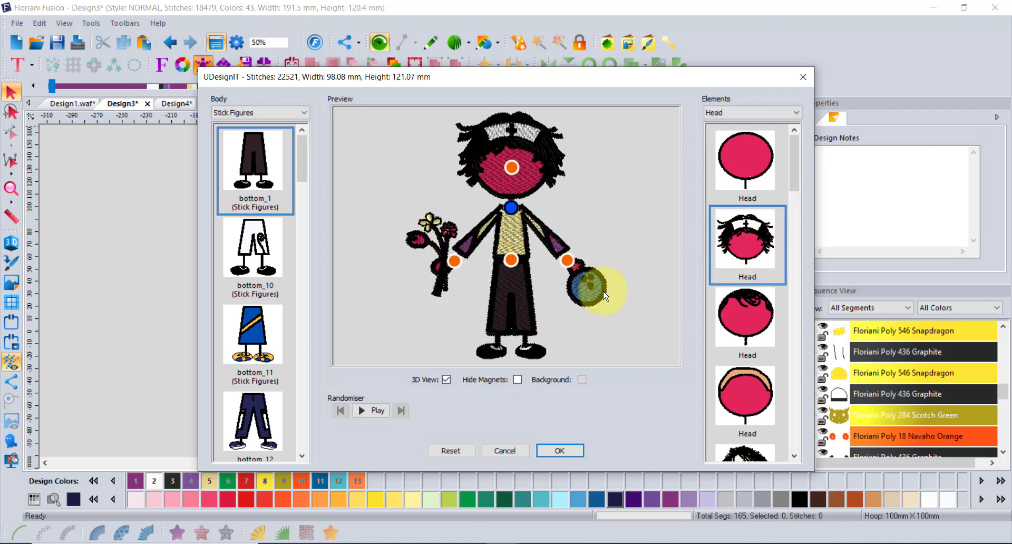
- Add the half-closed-eyes face with the crooked smile from the Face elements, then accept the stick figure as a design and deselect it
left_click(762, 113)
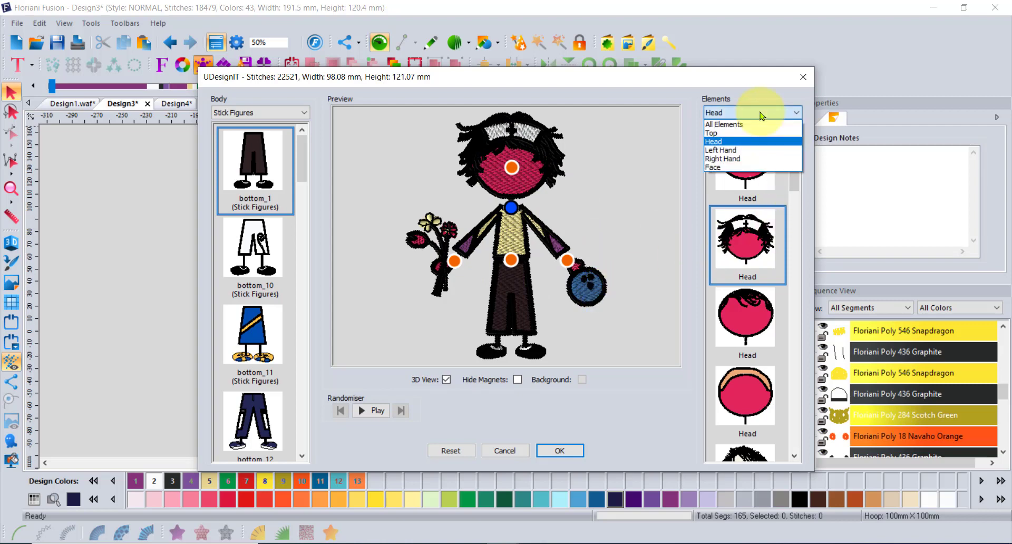
left_click(719, 167)
left_click(749, 231)
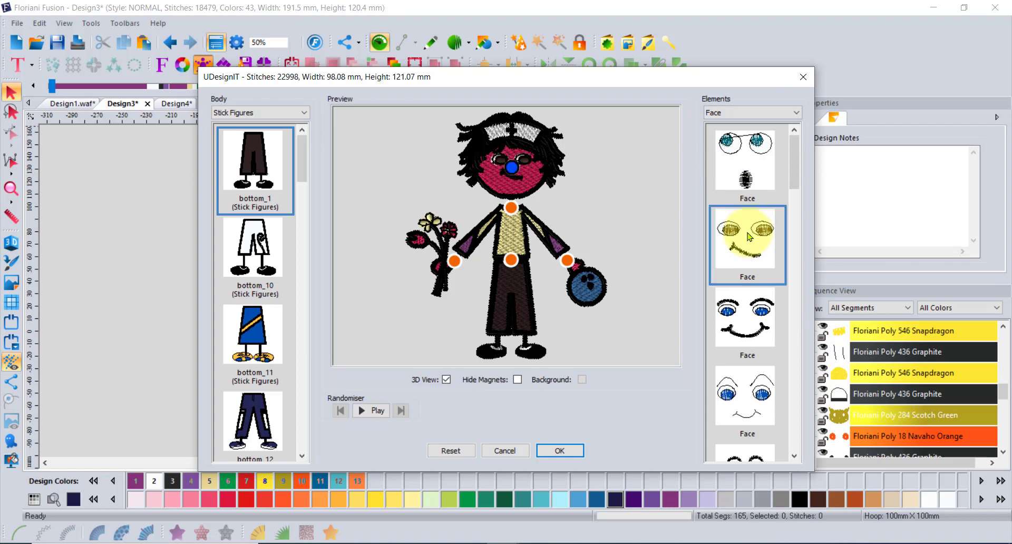
left_click(551, 449)
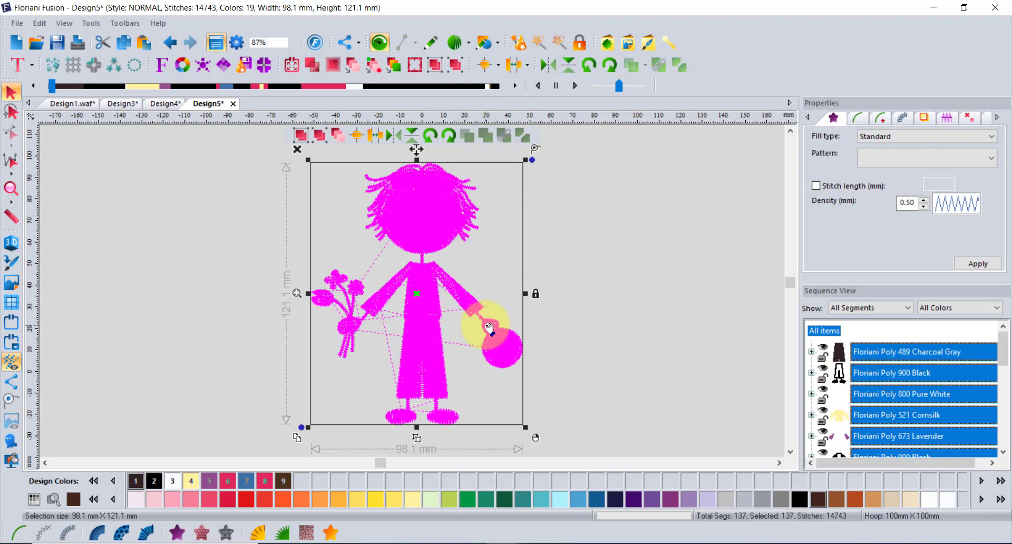
left_click(655, 272)
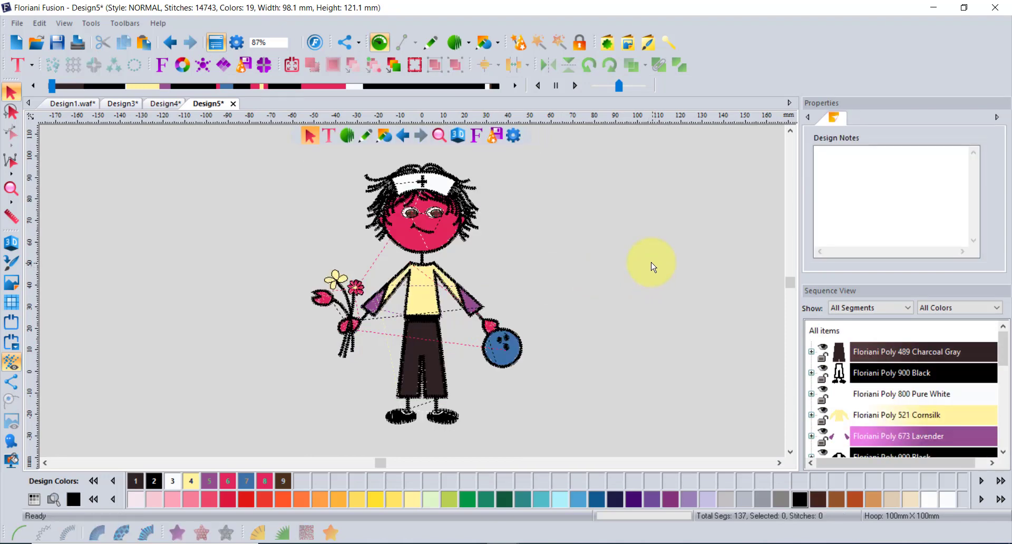